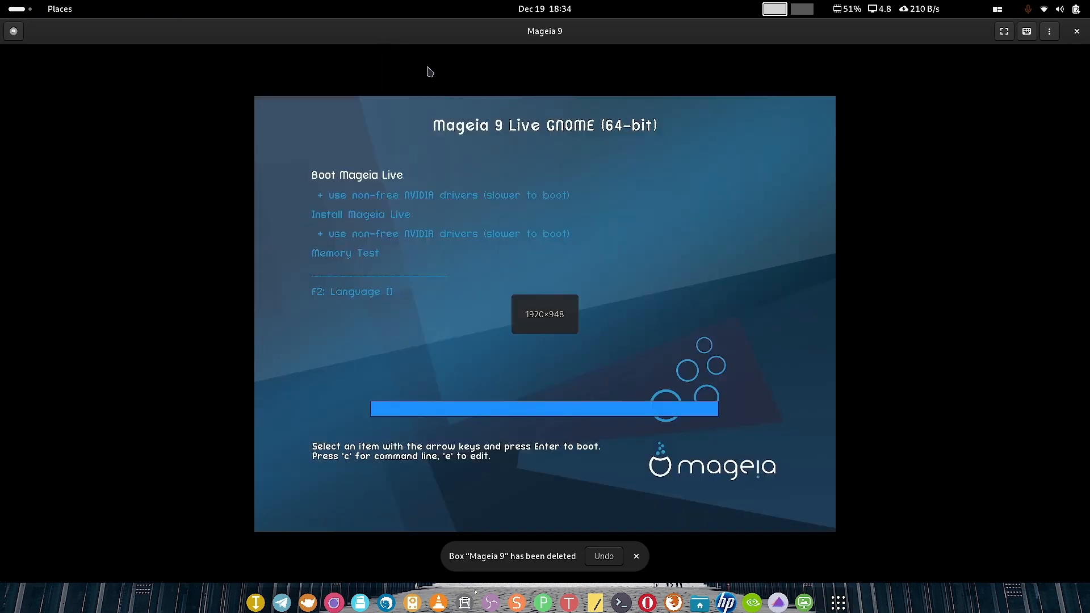
Start the Mageia Live installation from the boot menu
key(Down)
key(Down)
key(Down)
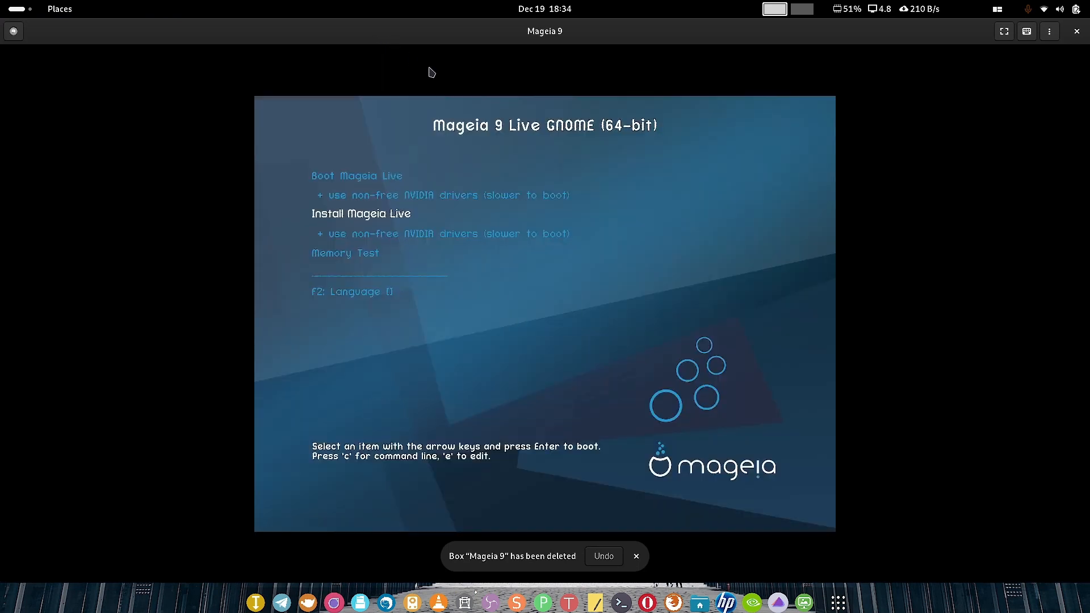
key(Up)
key(Down)
key(Up)
key(Down)
key(Up)
key(Down)
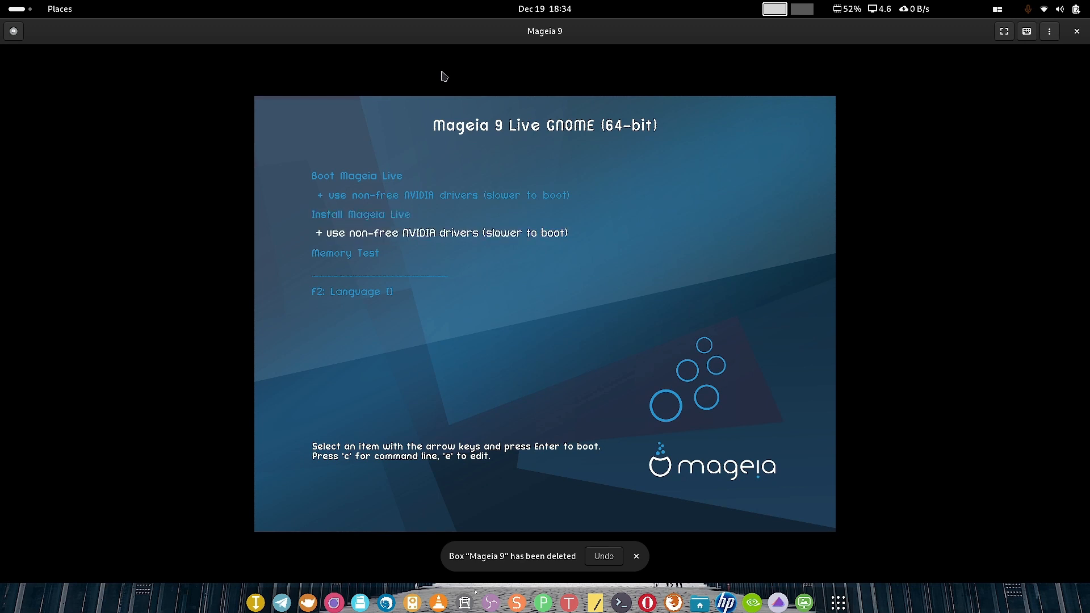
key(Up)
key(Down)
key(Up)
key(Up)
key(Down)
key(Down)
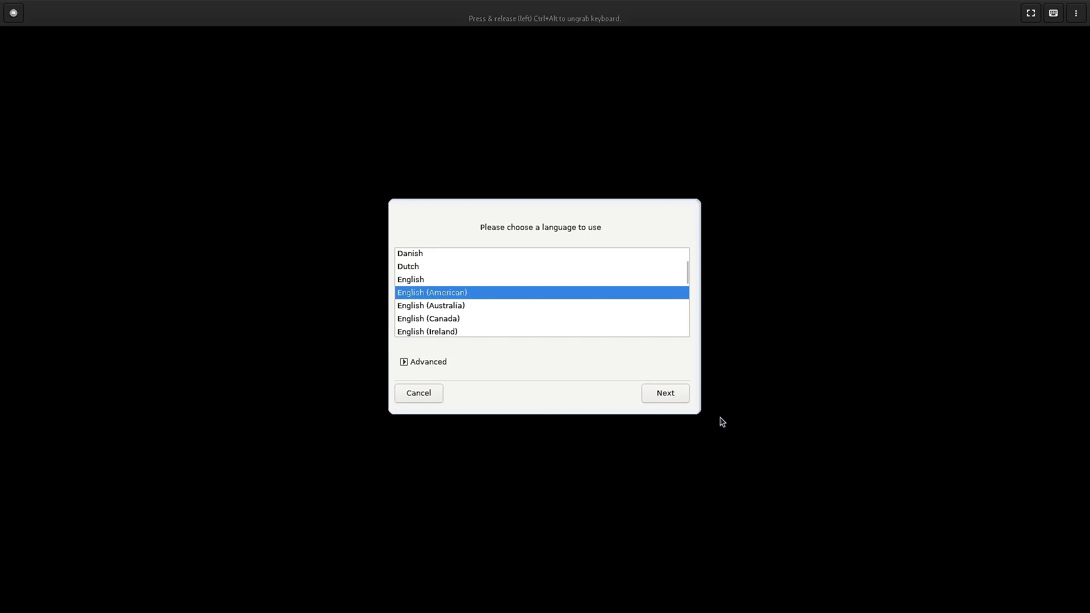
Confirm English (American) as the installer language and accept the license agreement
click(662, 393)
click(678, 356)
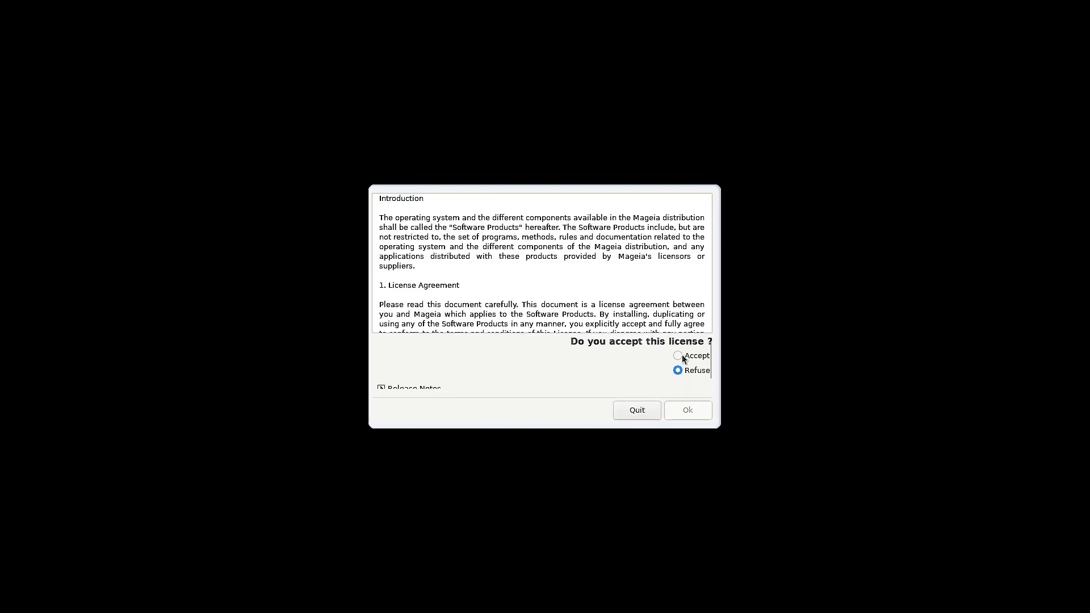
click(682, 406)
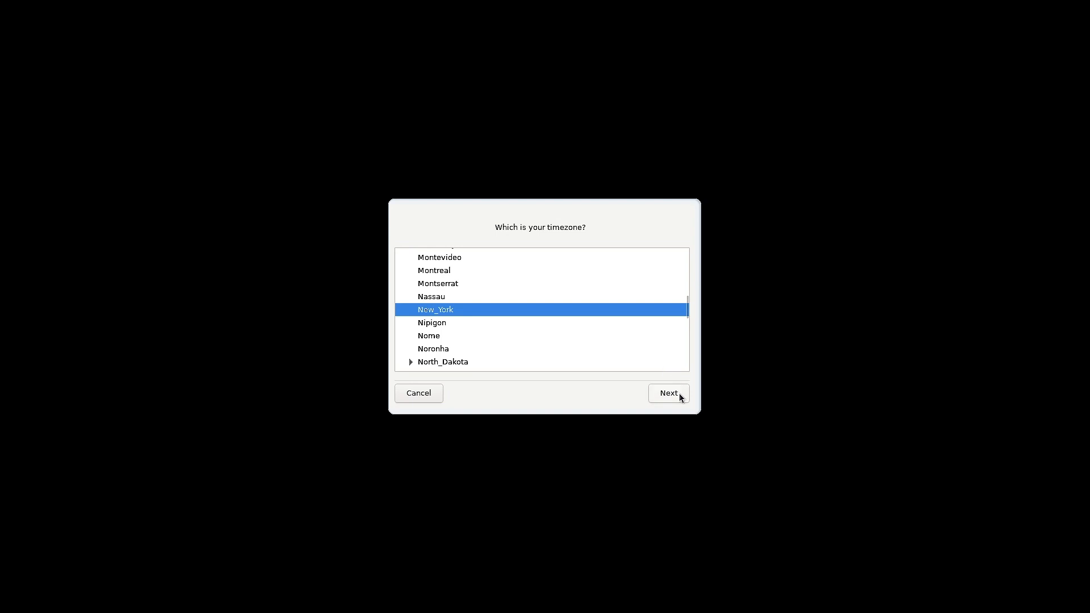
Confirm the New_York time zone and keep the hardware clock set to UTC
scroll(489, 318, up, 4)
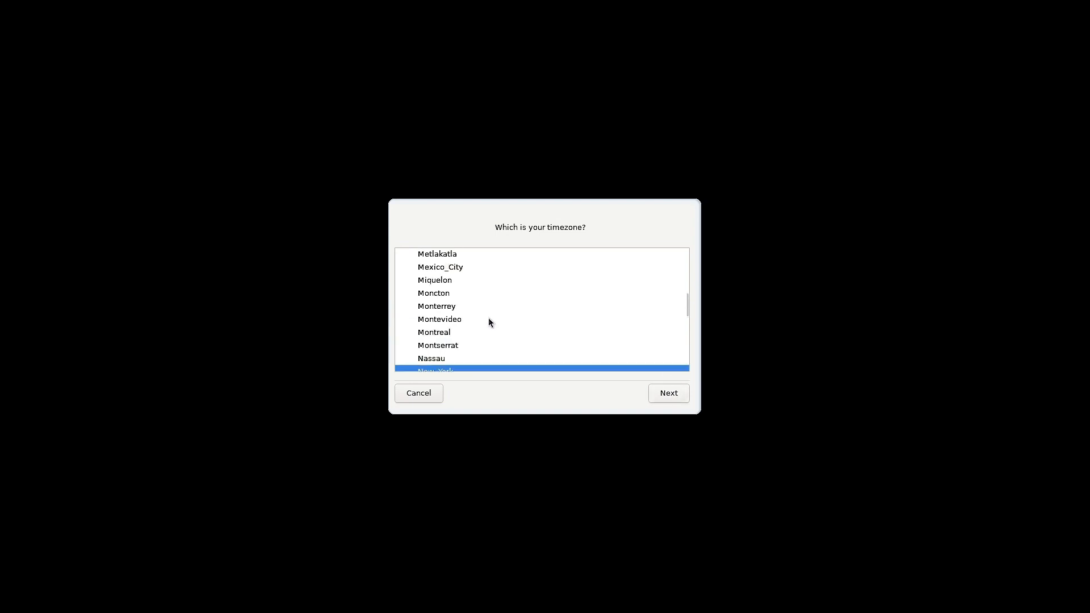
scroll(644, 313, up, 18)
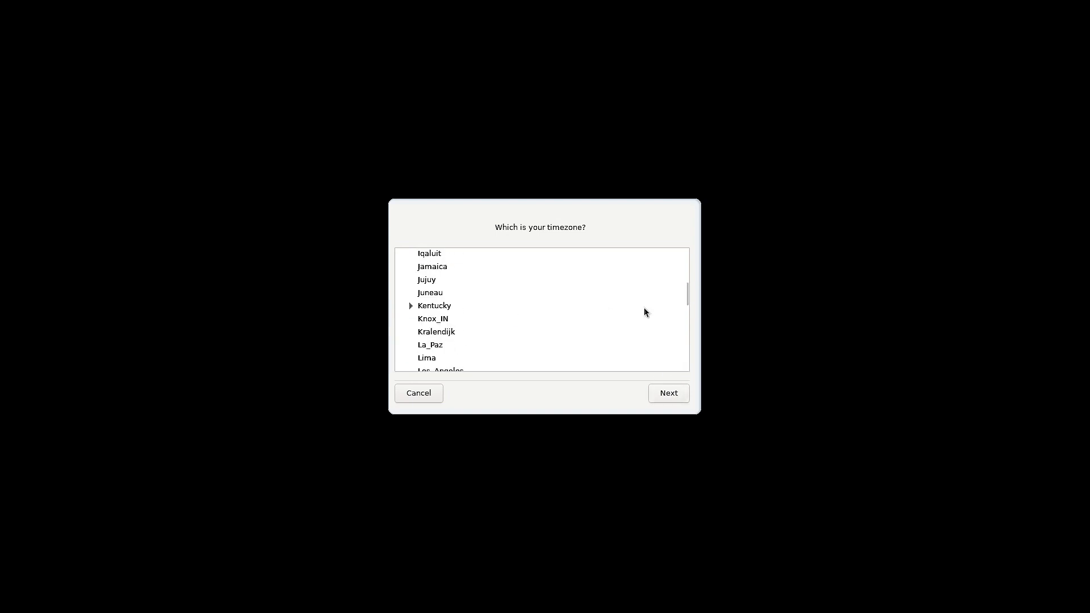
scroll(644, 312, down, 15)
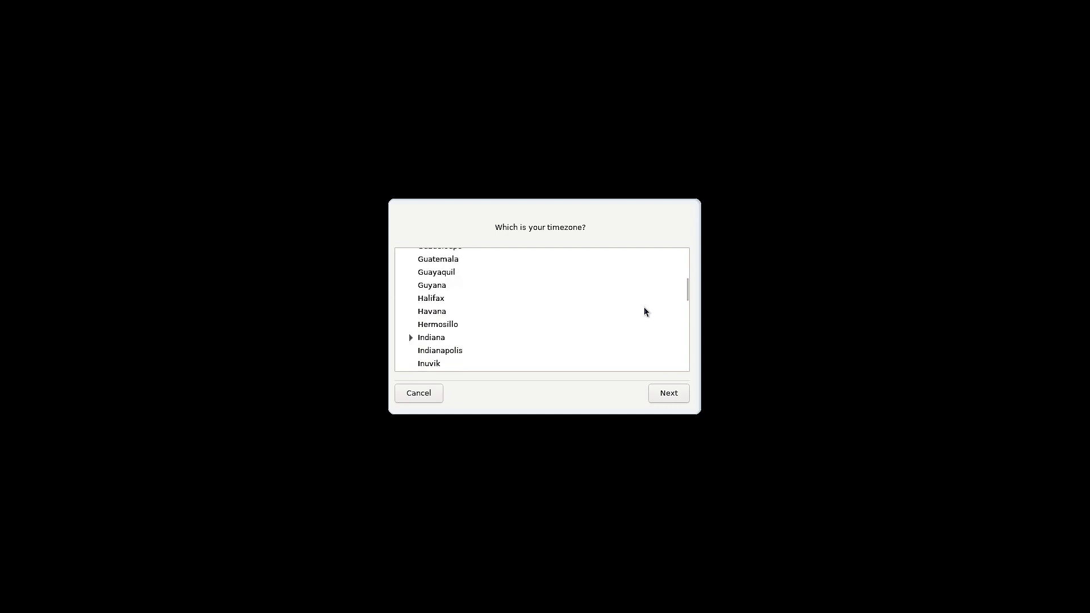
scroll(644, 311, down, 5)
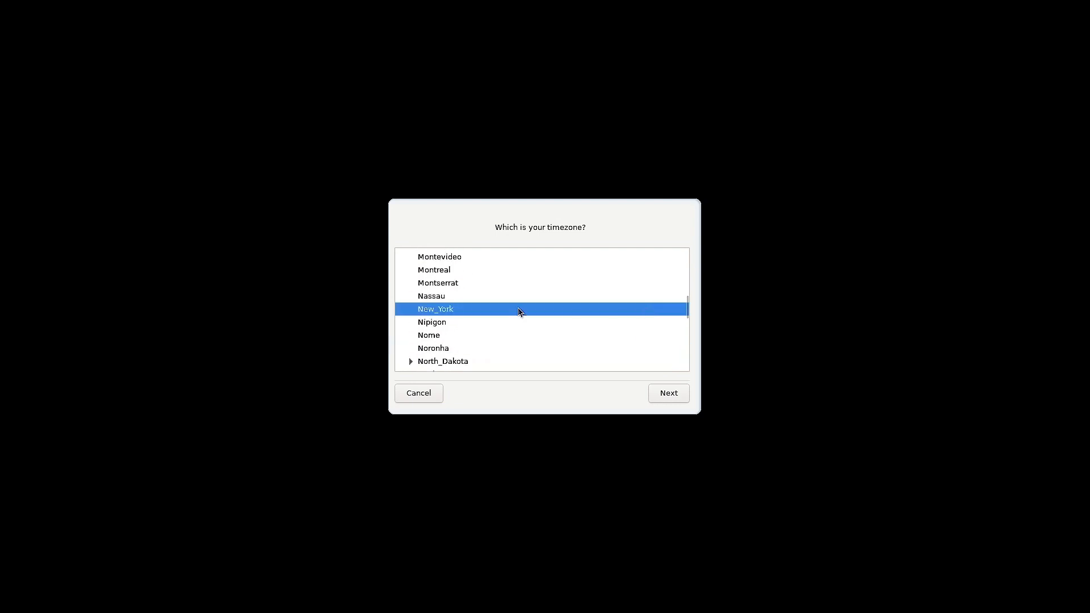
click(669, 393)
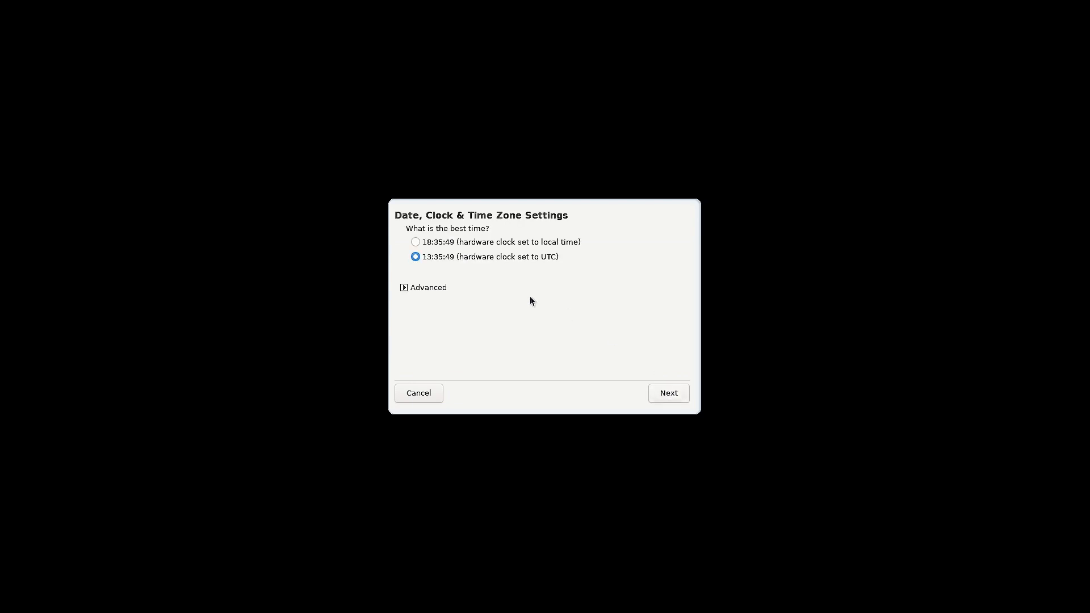
click(670, 395)
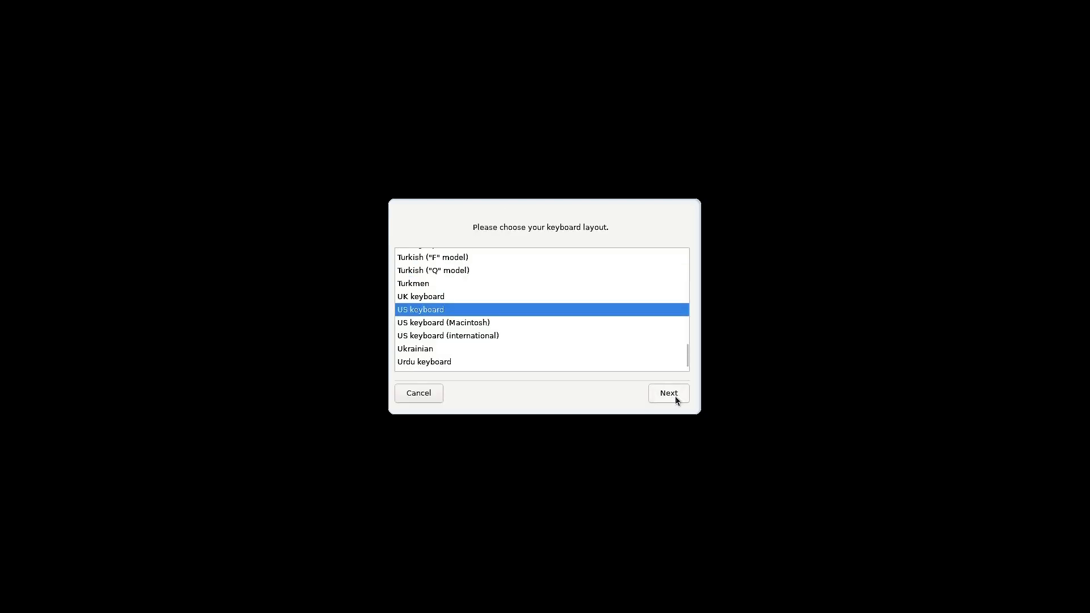
Keep the US keyboard layout and proceed to custom disk partitioning, continuing past the backup reminder
click(683, 397)
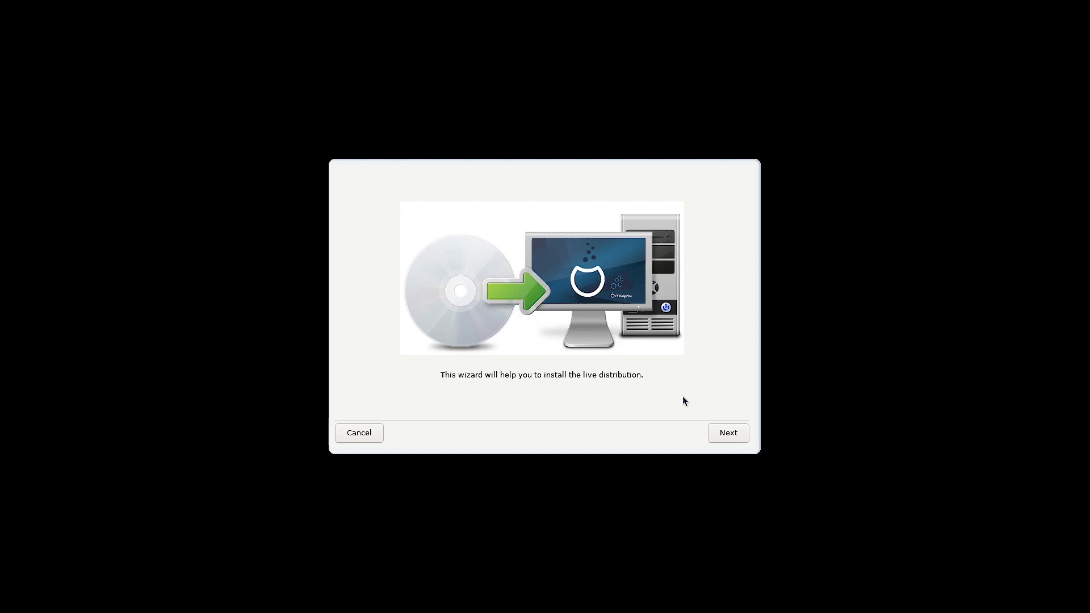
click(726, 432)
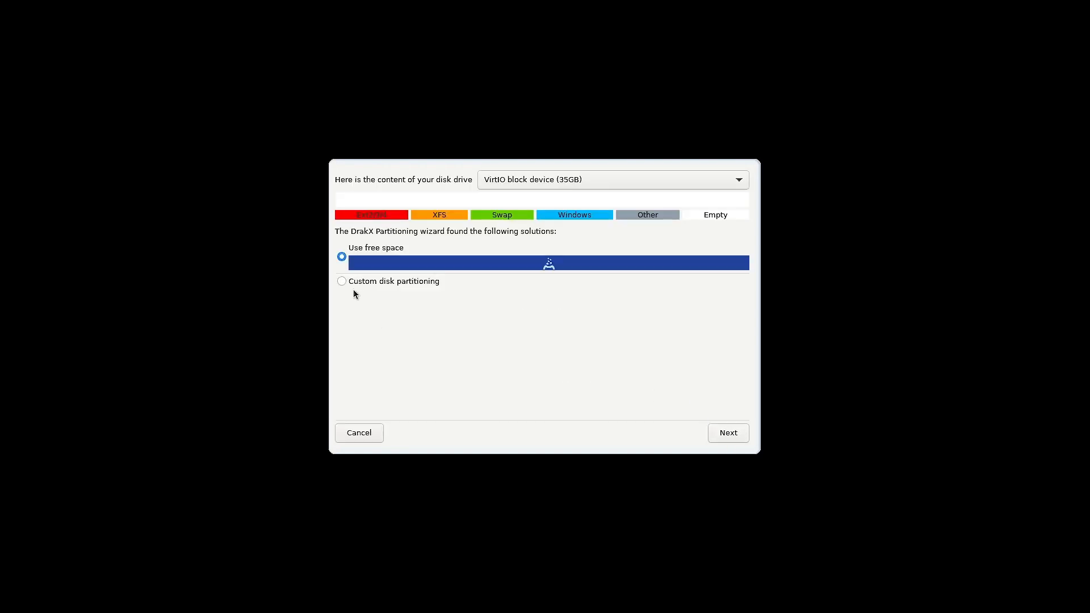
click(722, 433)
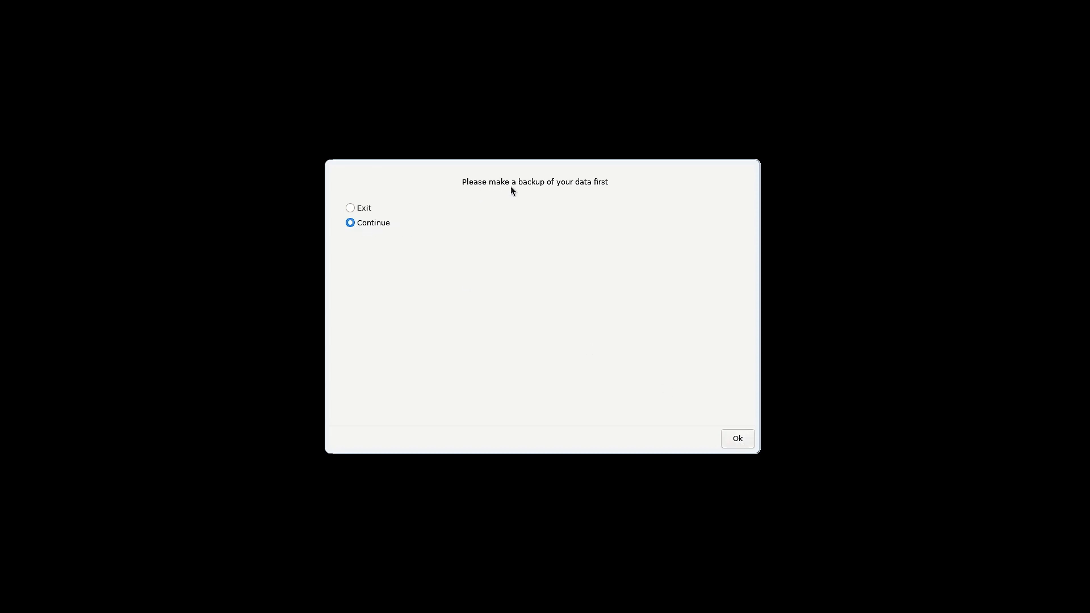
click(737, 439)
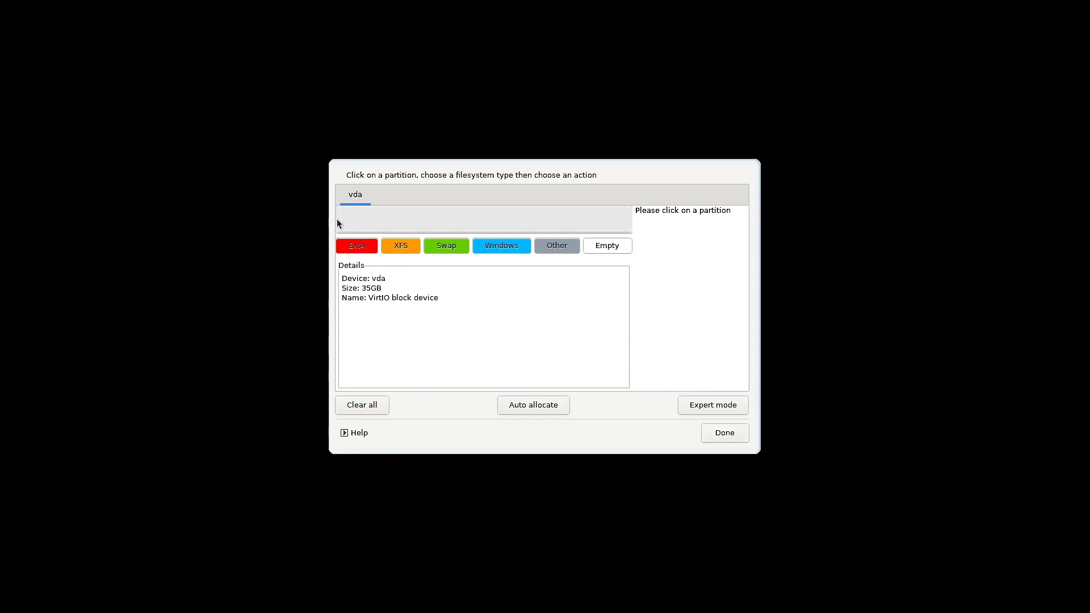
Select the empty space on the vda disk and switch the partitioner to expert mode
click(360, 220)
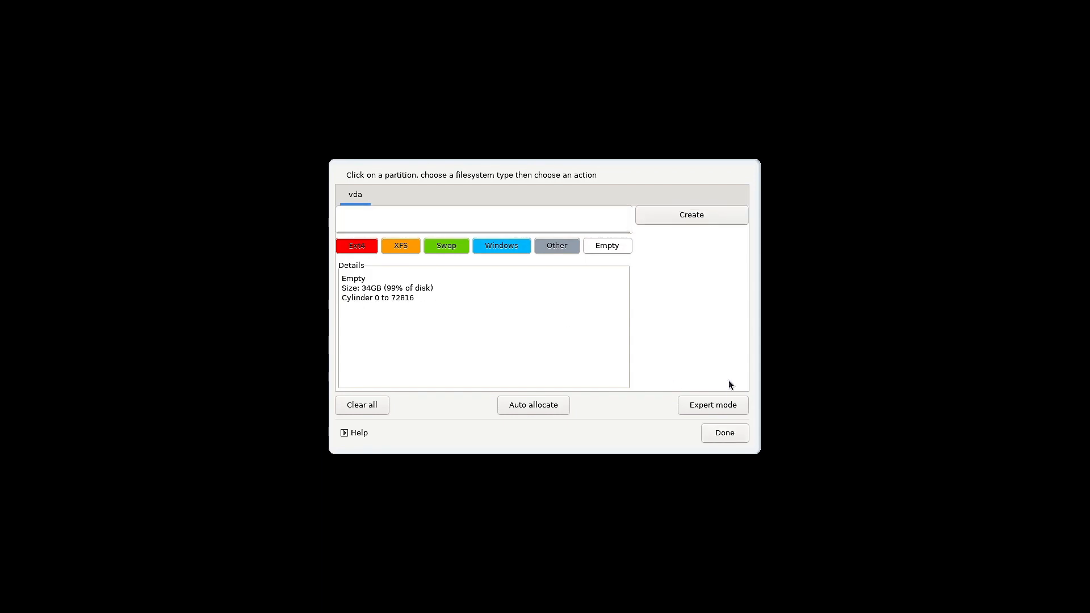
click(719, 404)
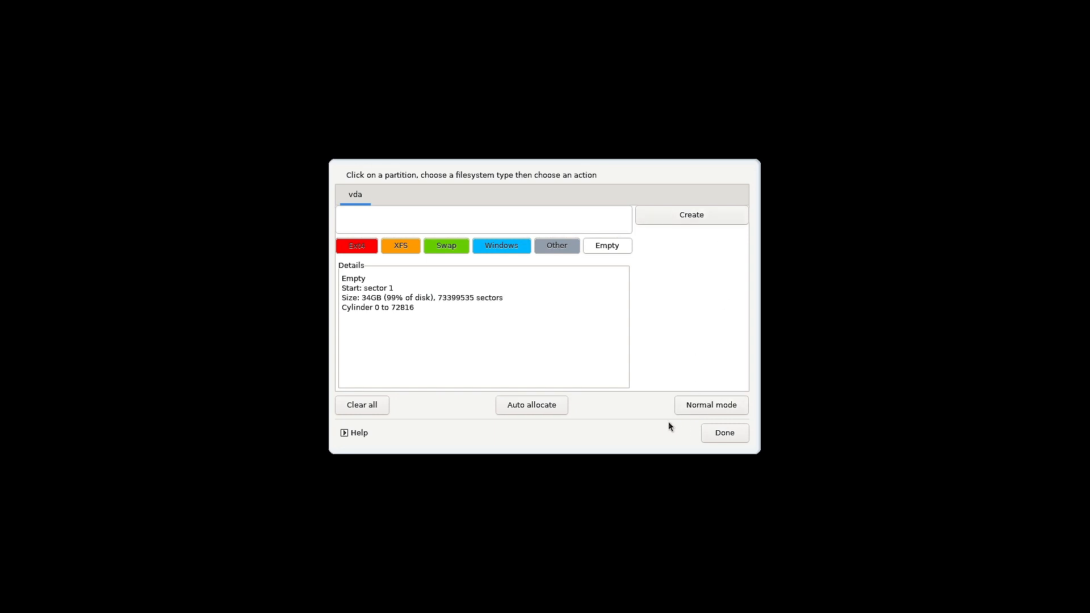
click(696, 404)
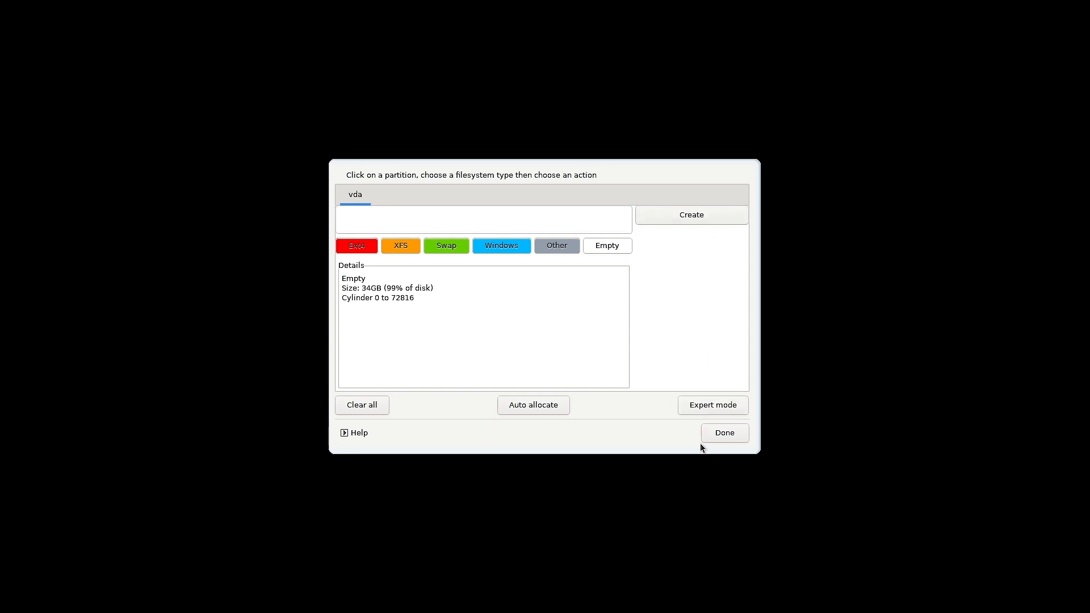
click(696, 408)
Create a 1000 MB ext4 partition mounted at /boot, leaving its preference blank
click(690, 216)
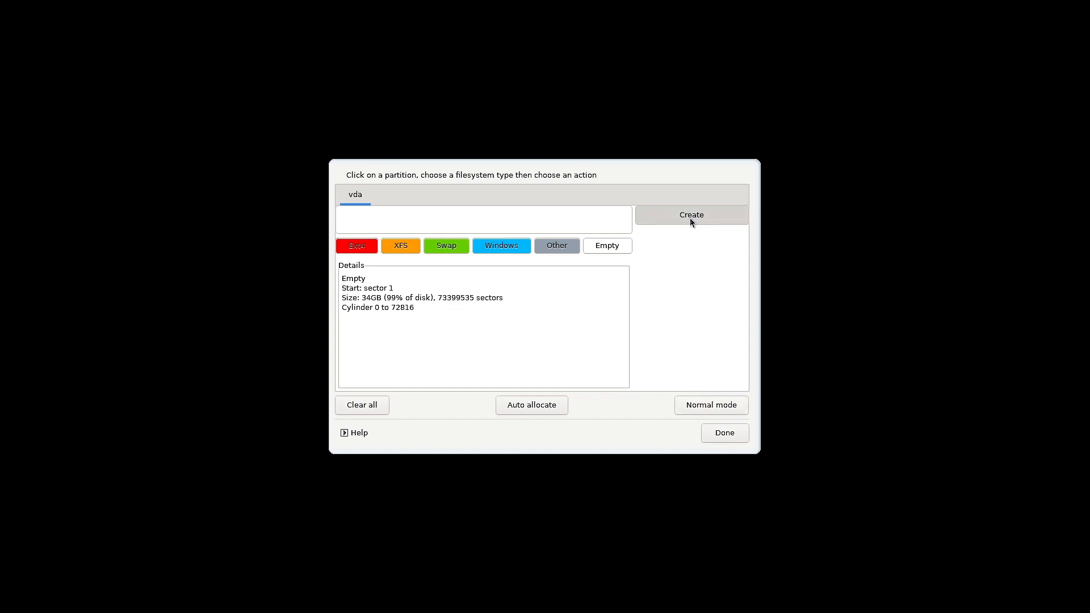
drag(468, 207, 419, 208)
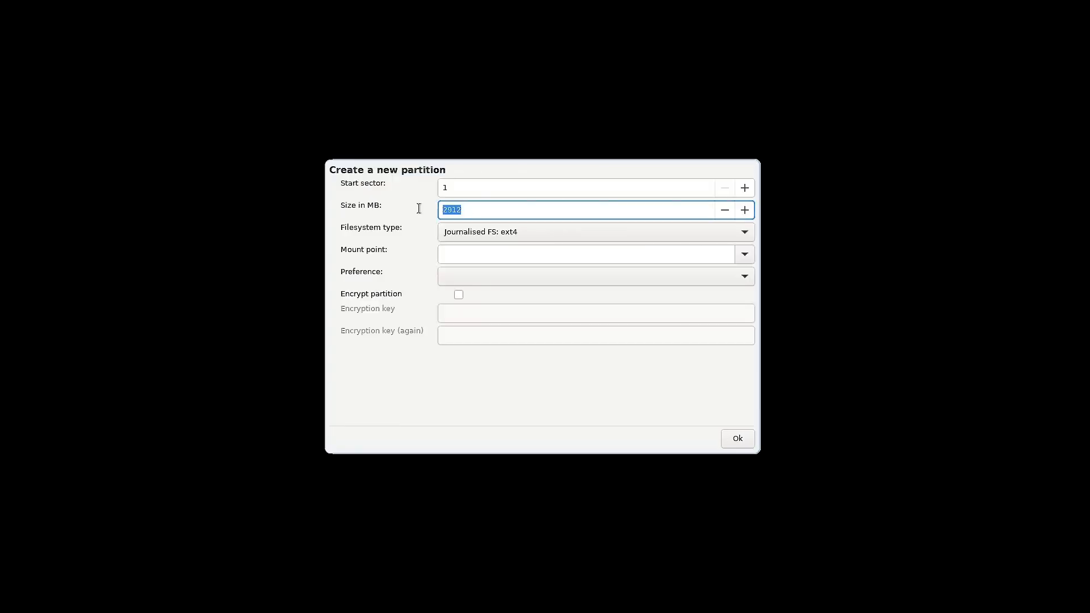
text(1000)
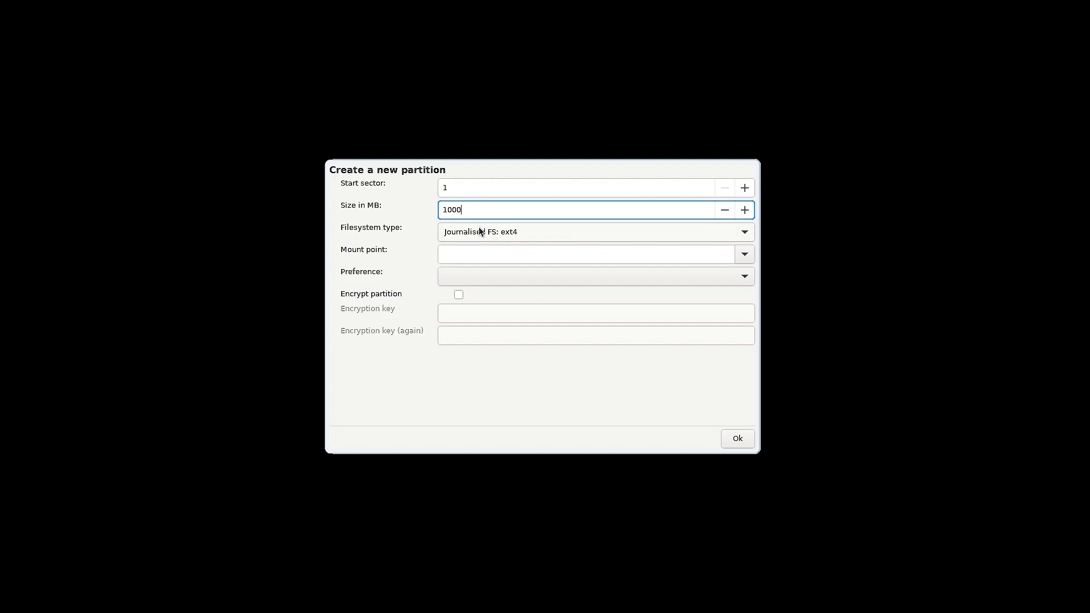
click(746, 254)
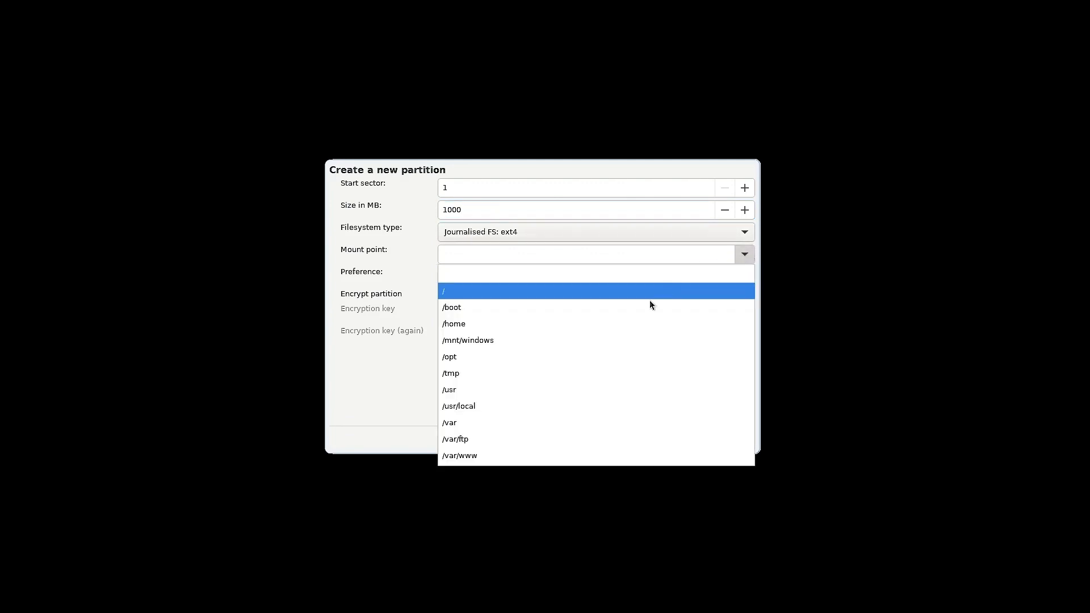
click(648, 308)
click(744, 277)
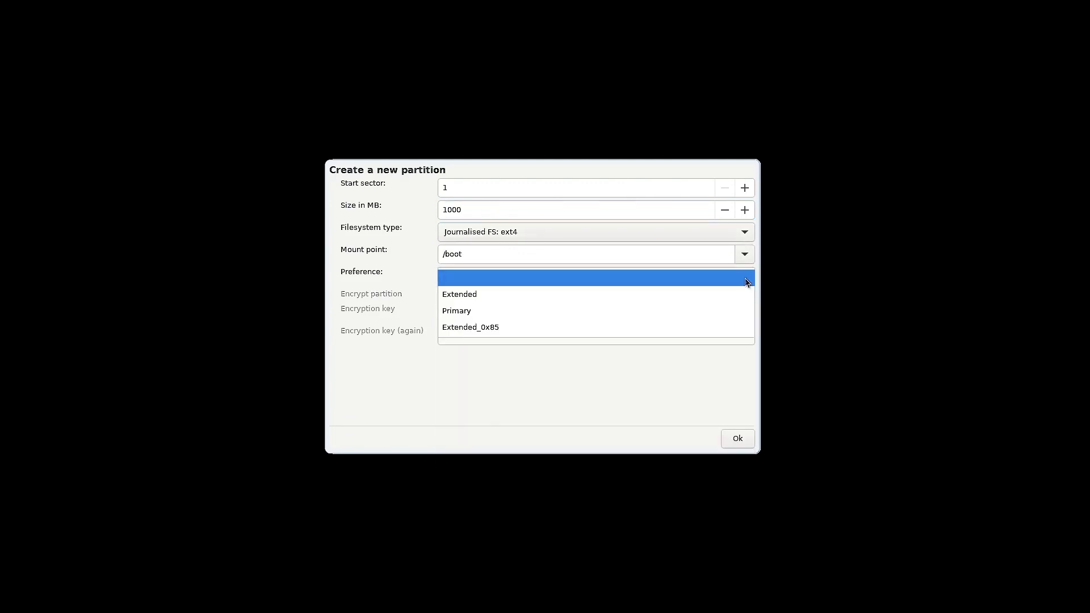
click(532, 429)
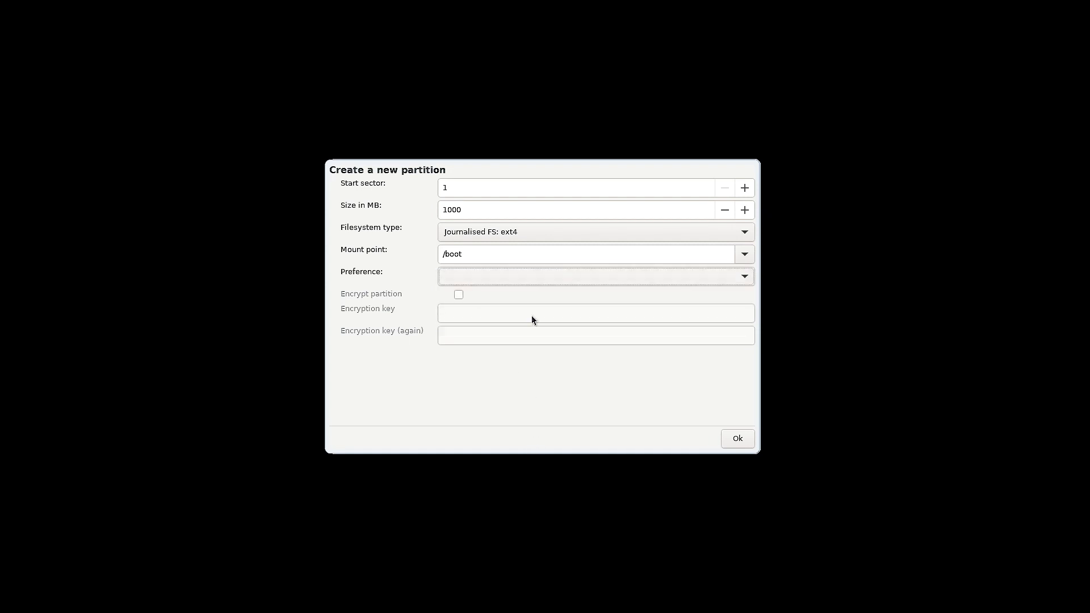
click(737, 441)
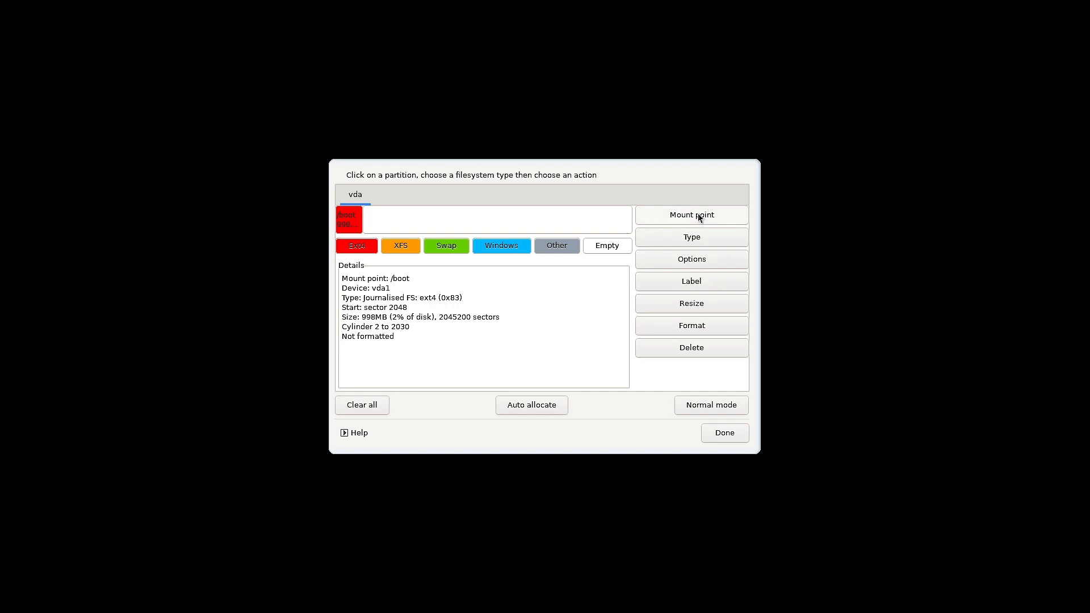
Create a 2000 MB Linux swap partition in the free space after /boot
click(415, 222)
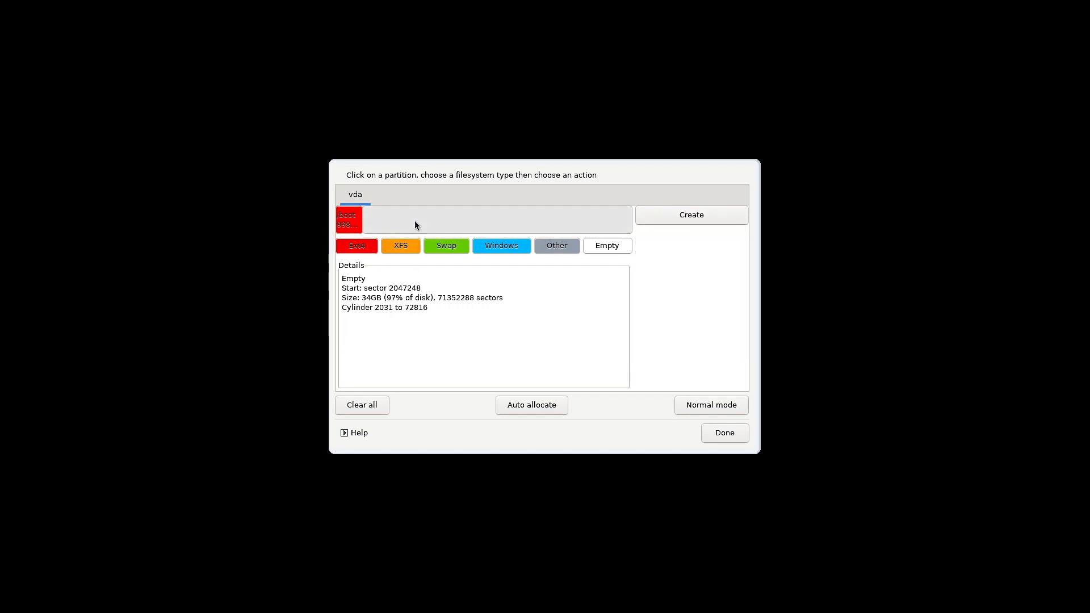
click(696, 216)
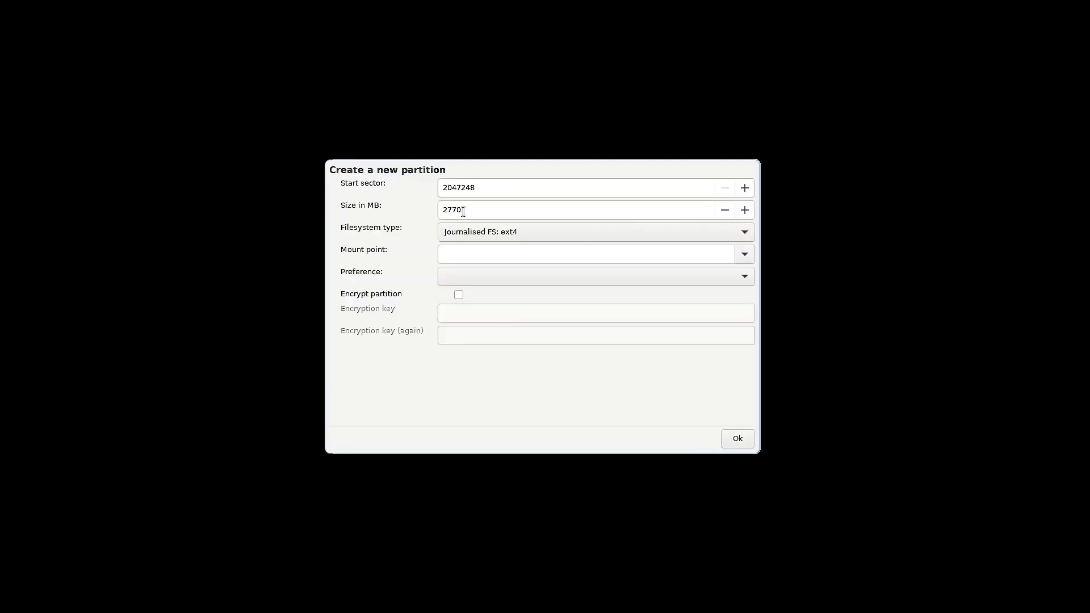
drag(463, 211, 430, 208)
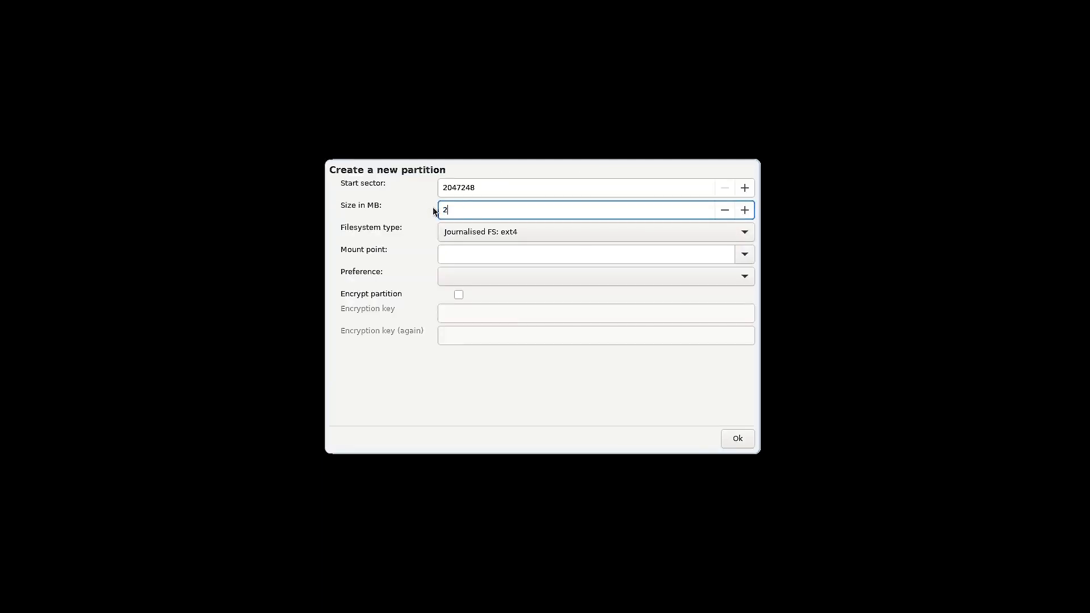
click(744, 232)
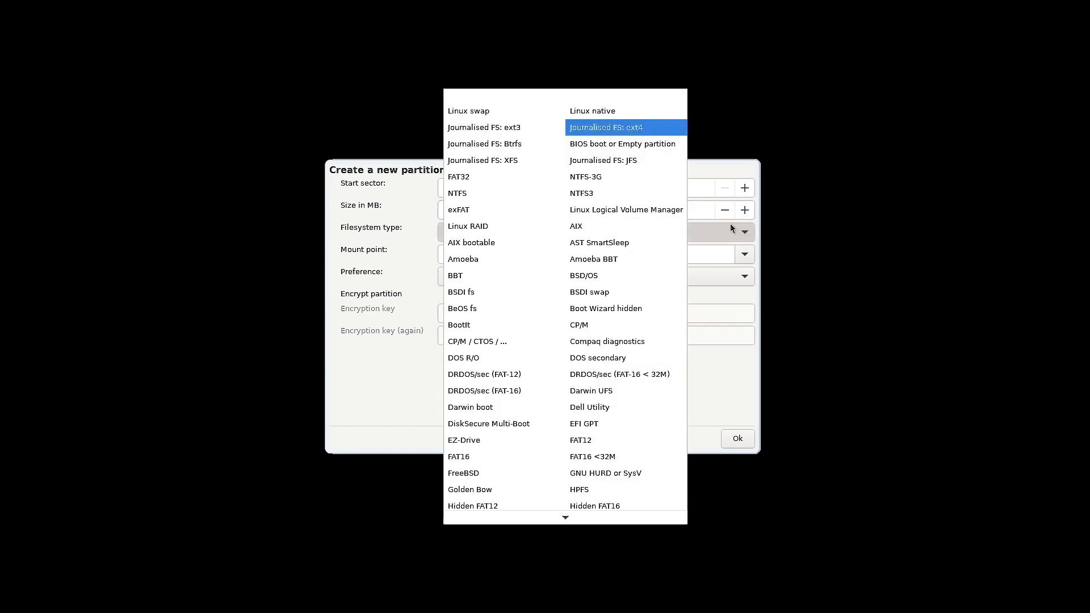
click(461, 109)
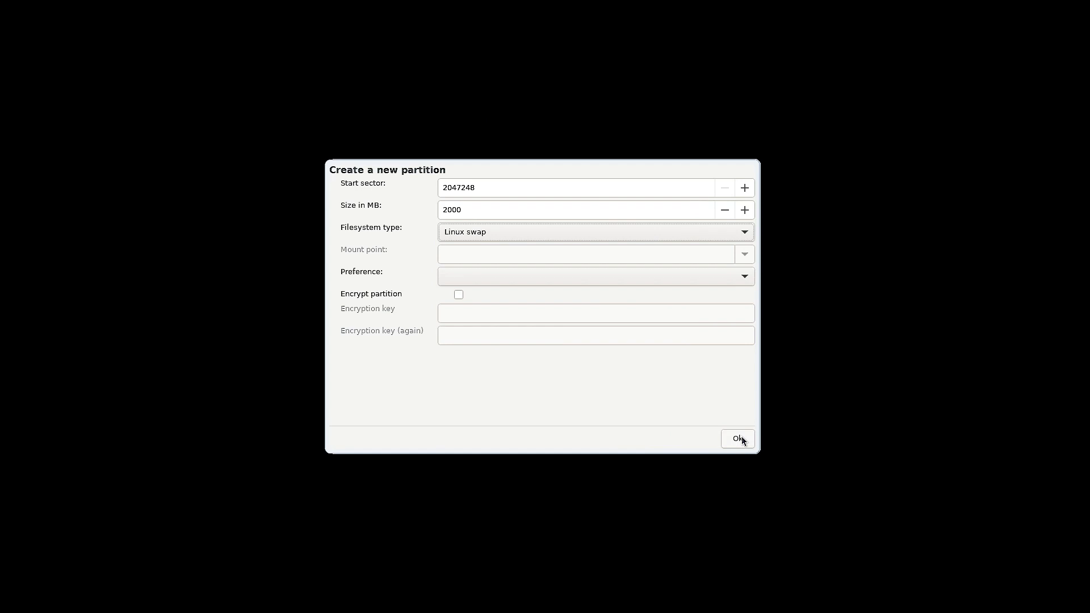
click(738, 439)
Create an ext4 partition of the default 3056 MB without a mount point after the swap partition, and delete it again
click(421, 217)
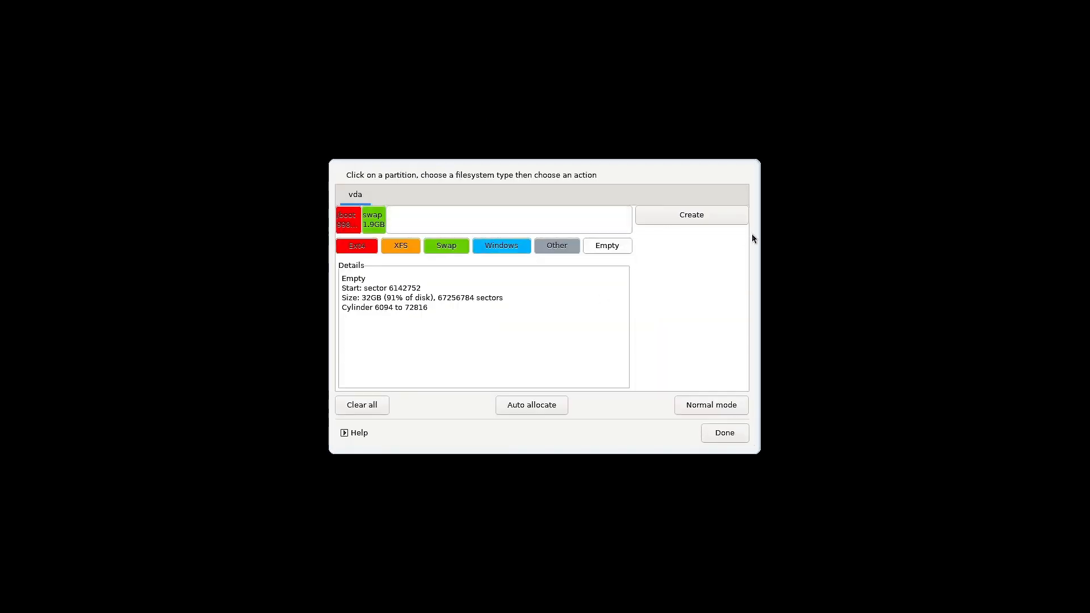
click(692, 216)
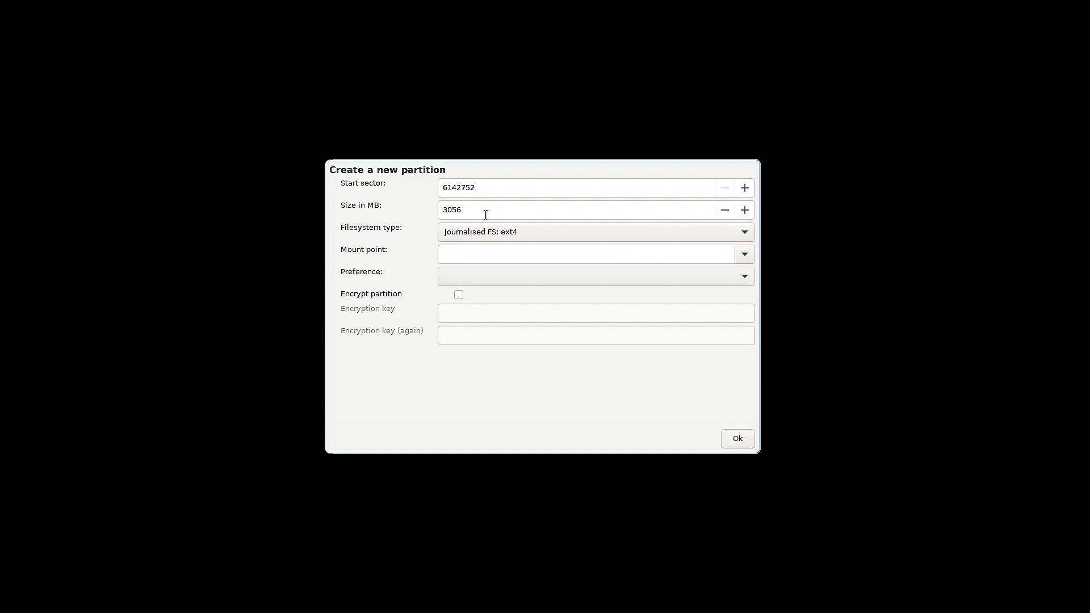
click(736, 438)
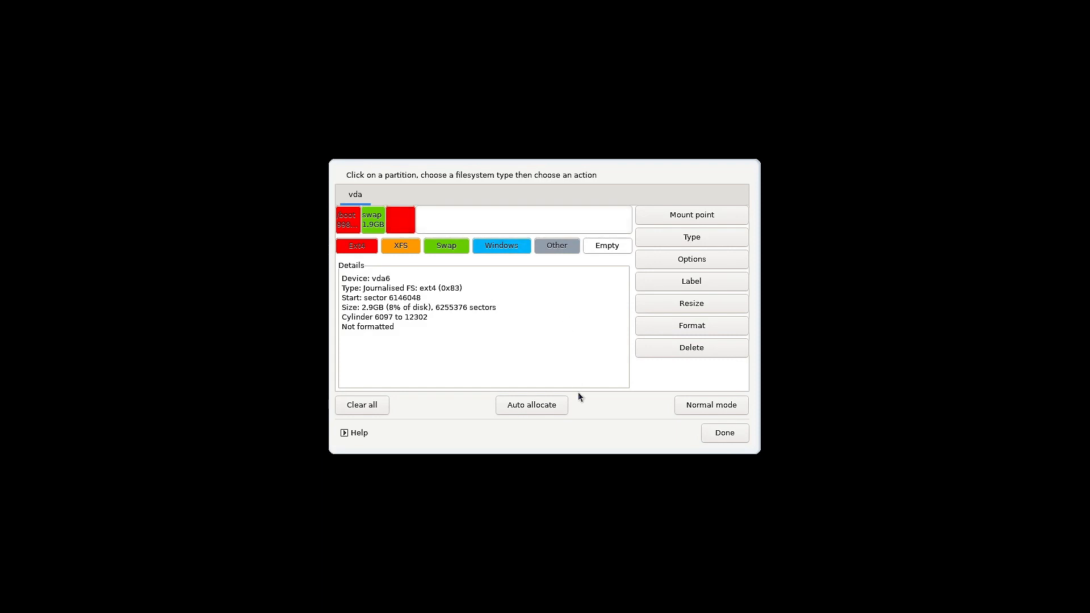
click(693, 349)
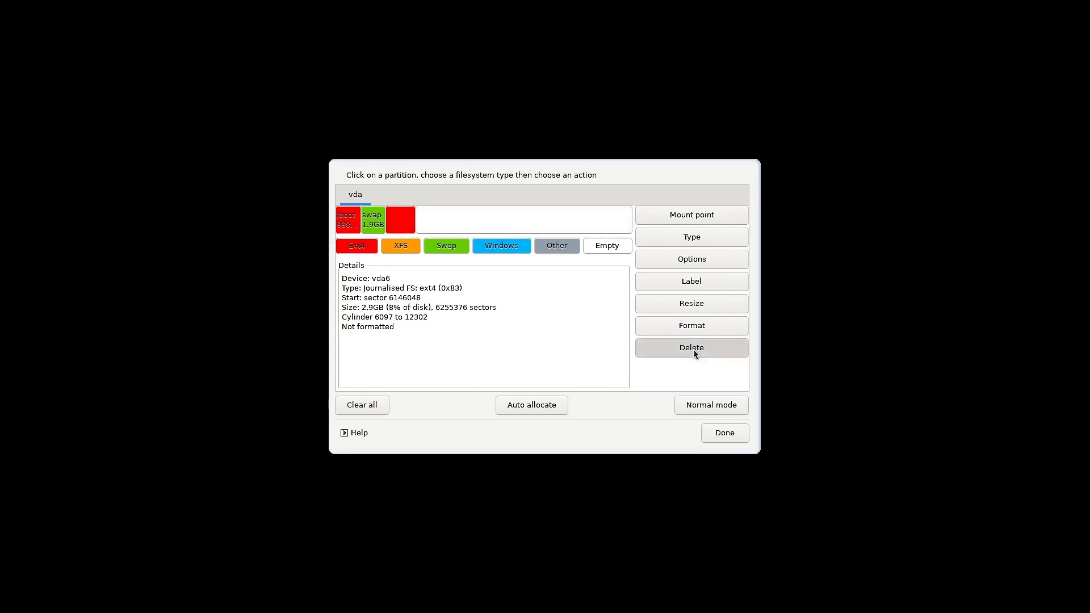
click(457, 219)
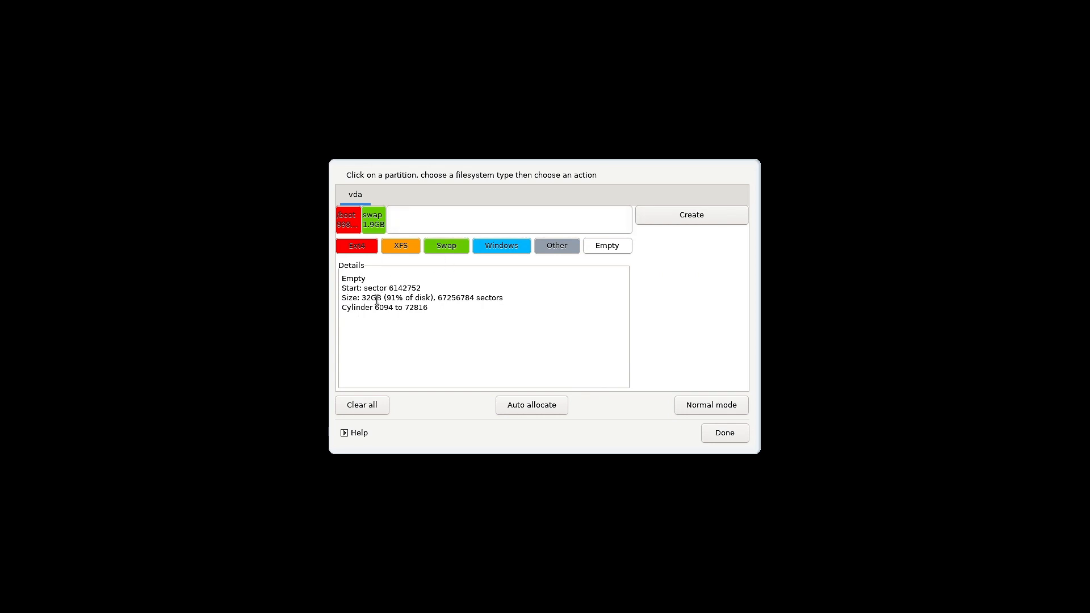
Create a 32000 MB Btrfs partition mounted at / in the free space after swap, and write the partition table to vda
click(694, 217)
double_click(475, 209)
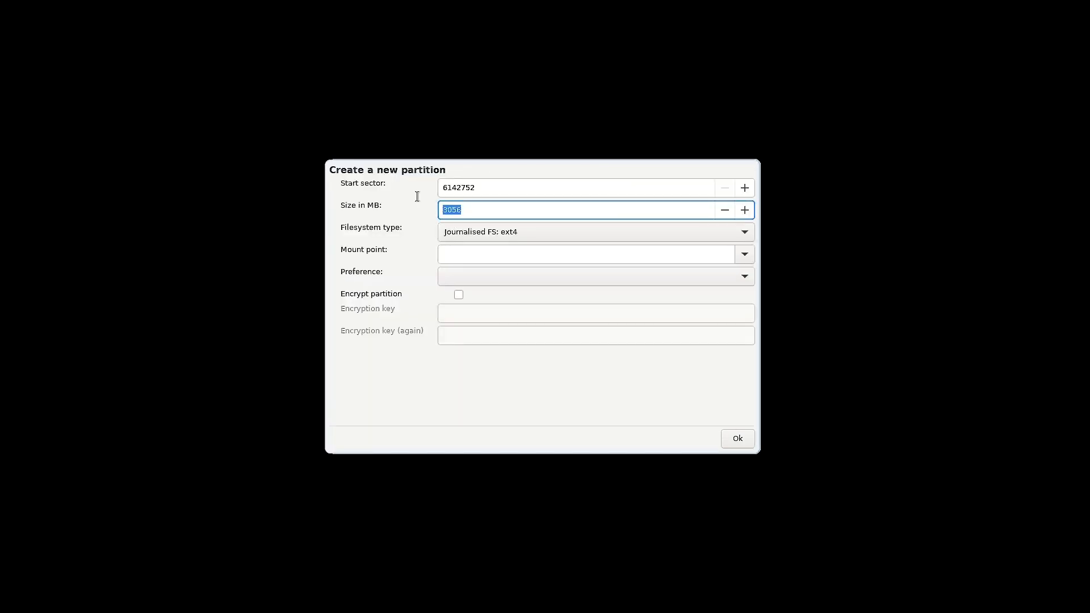
text(32000)
click(744, 234)
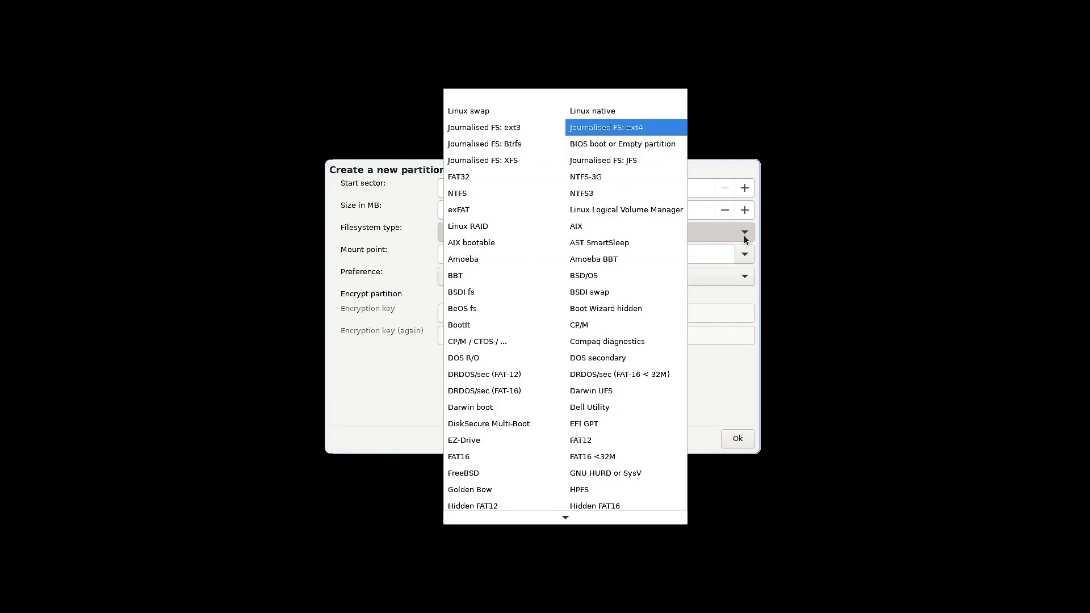
click(504, 145)
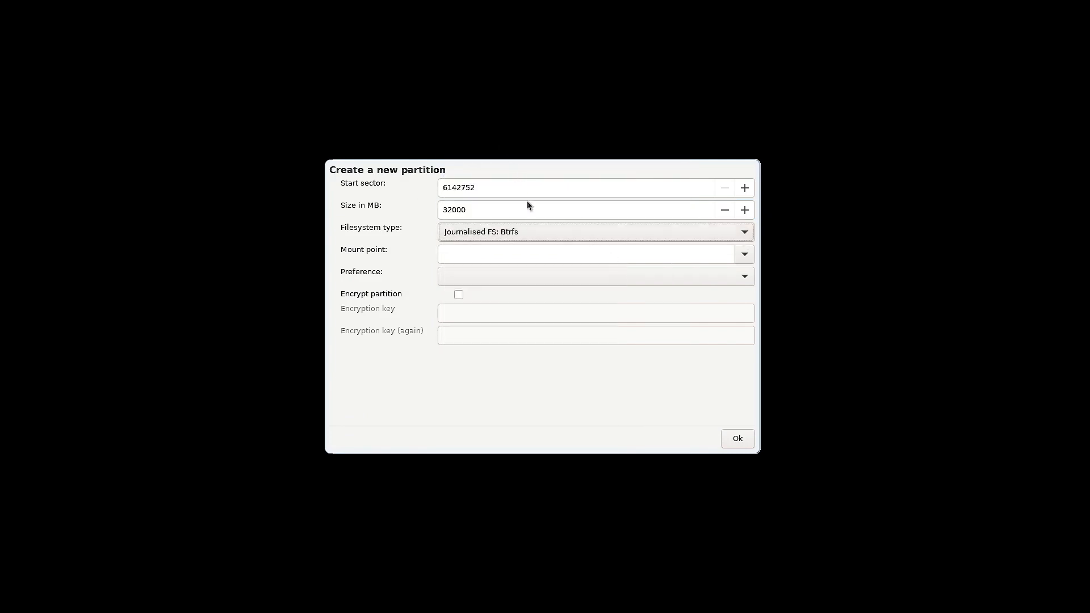
click(745, 256)
click(611, 292)
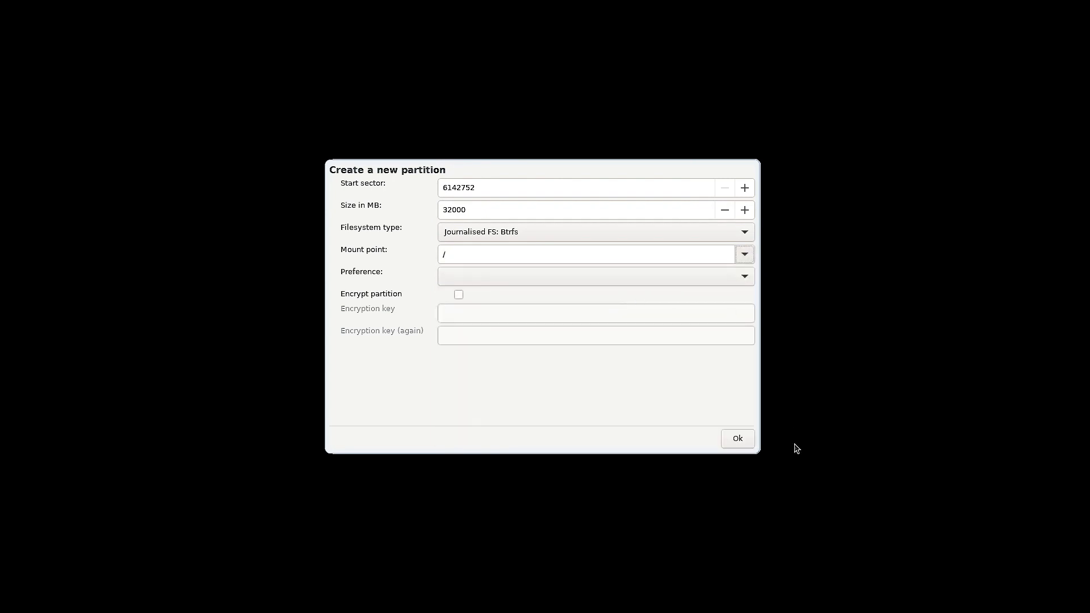
click(738, 445)
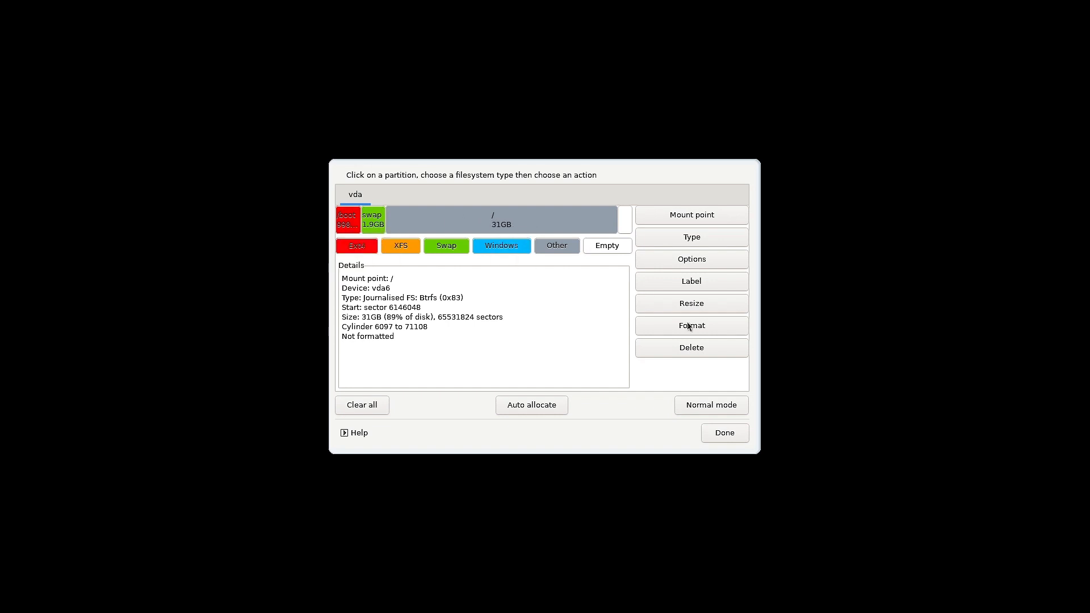
click(726, 432)
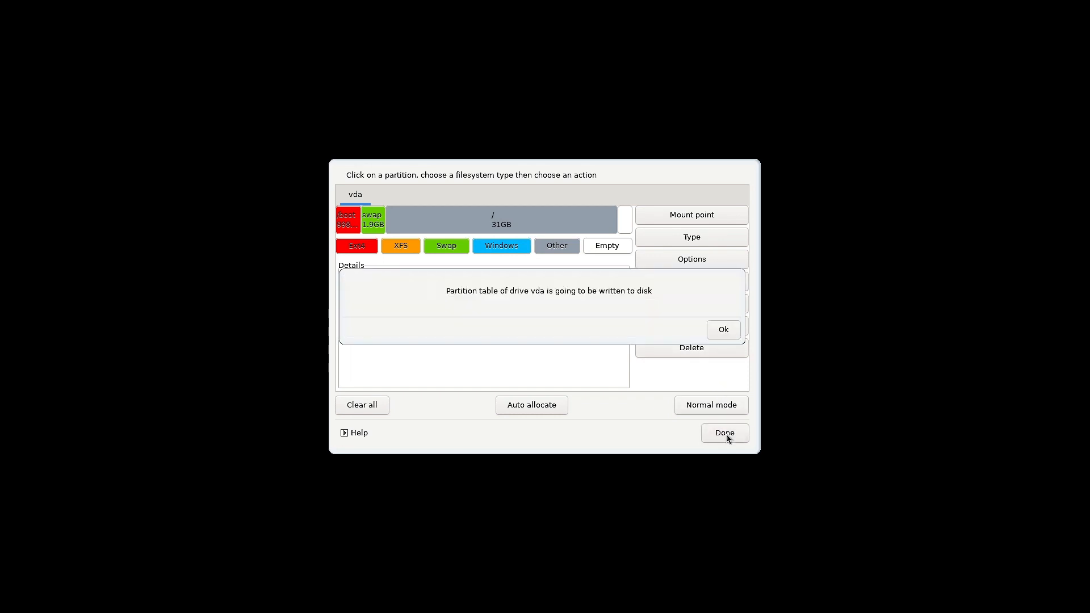
click(725, 330)
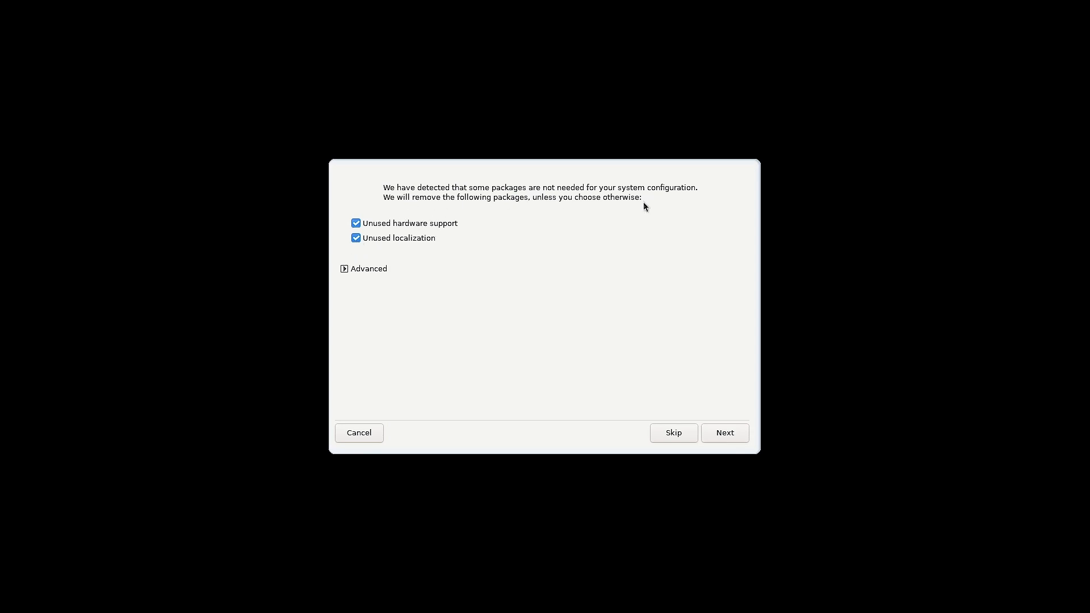
Review the detailed list of unneeded packages and remove both the unused hardware support and unused localization packages
click(348, 270)
scroll(443, 327, down, 3)
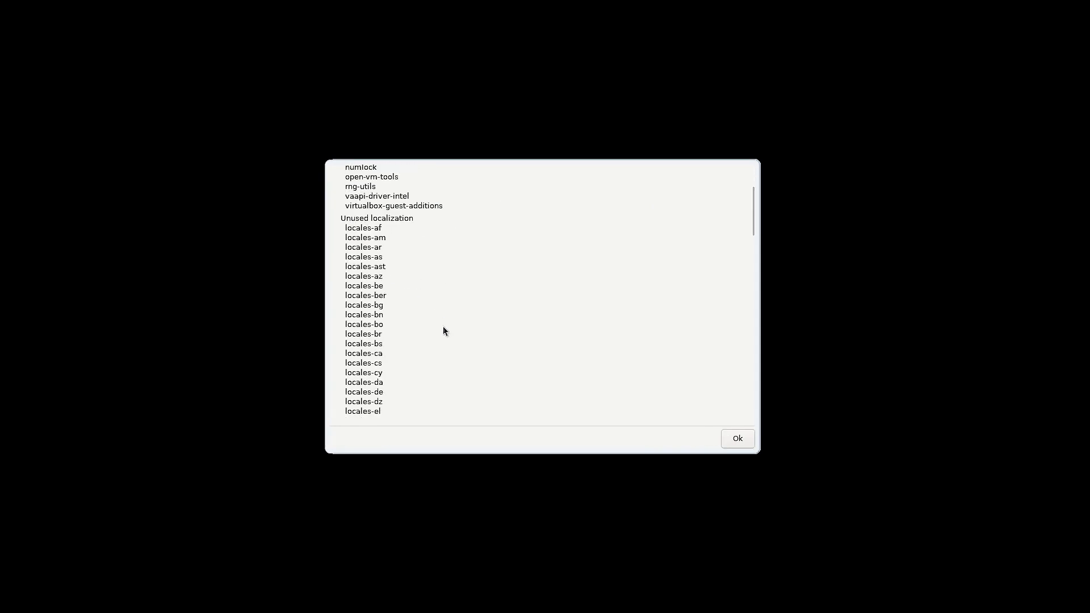
scroll(444, 327, down, 5)
scroll(443, 327, up, 8)
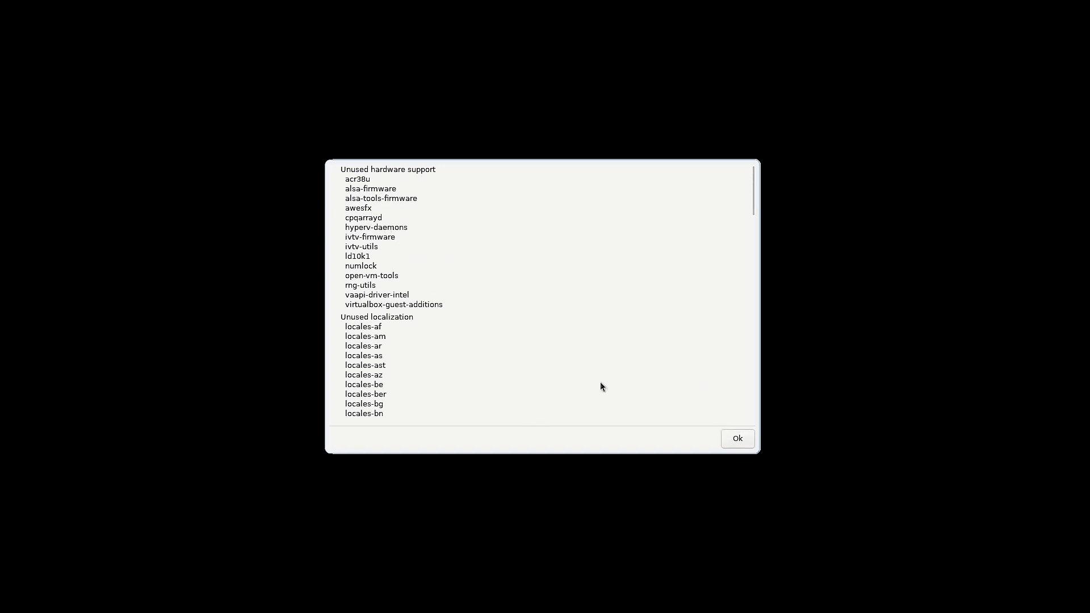
scroll(638, 395, down, 10)
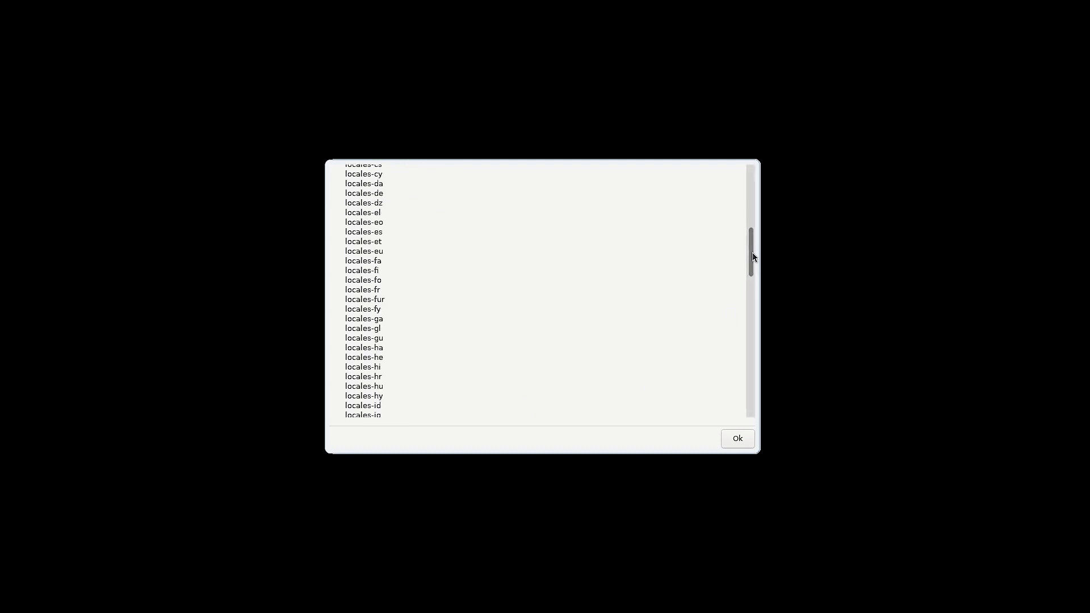
drag(752, 252, 767, 410)
drag(753, 369, 753, 162)
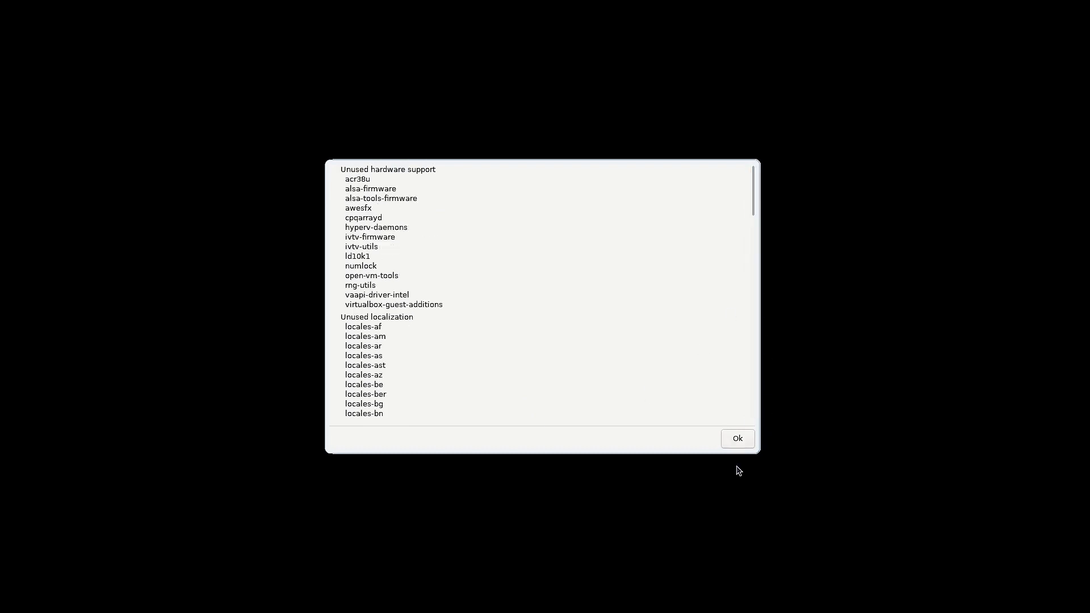
click(735, 441)
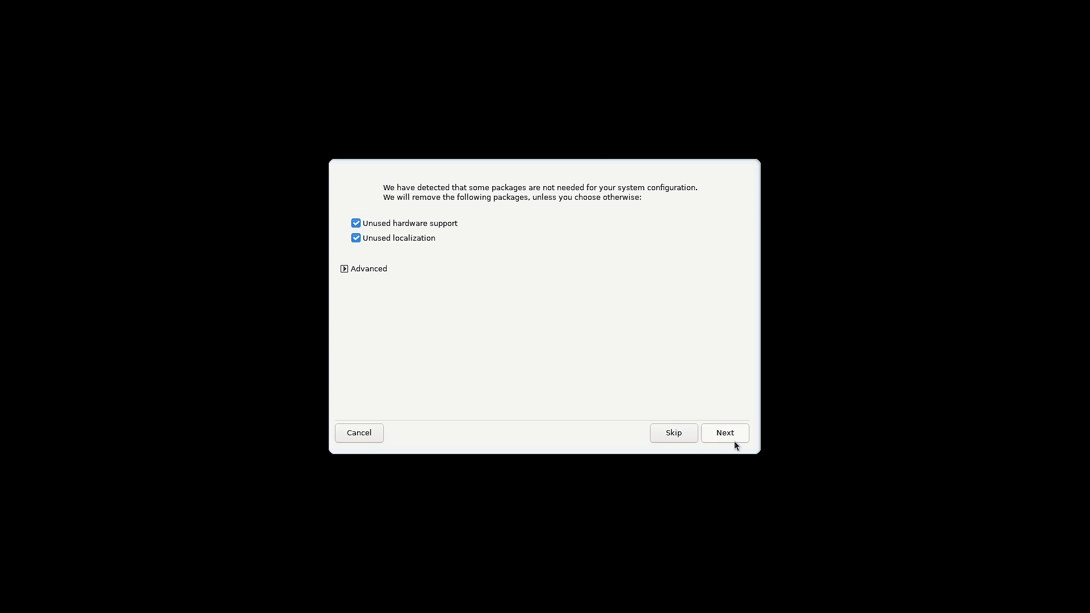
click(732, 436)
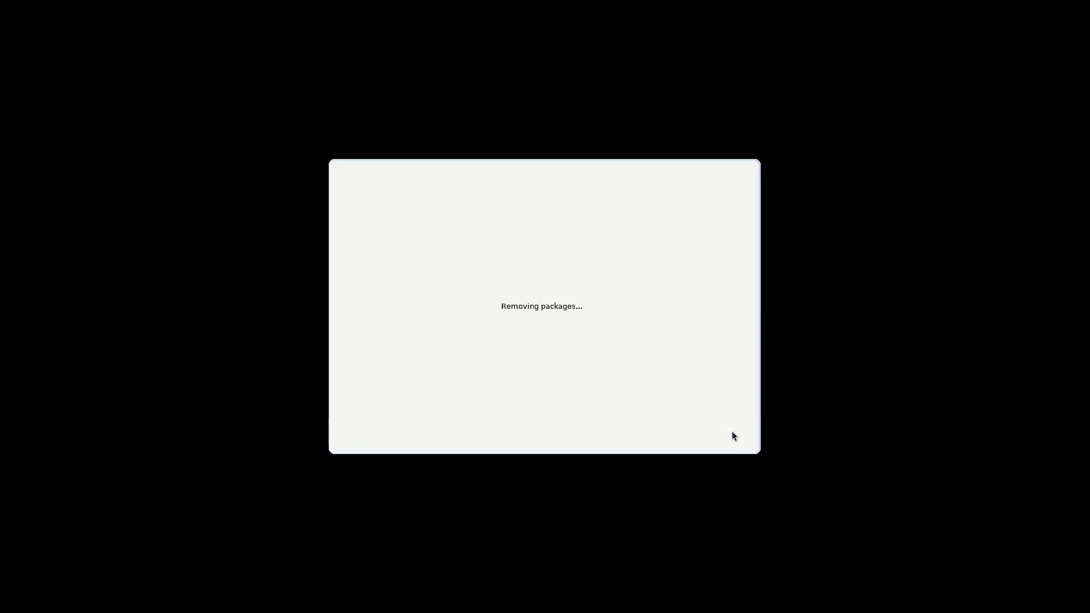
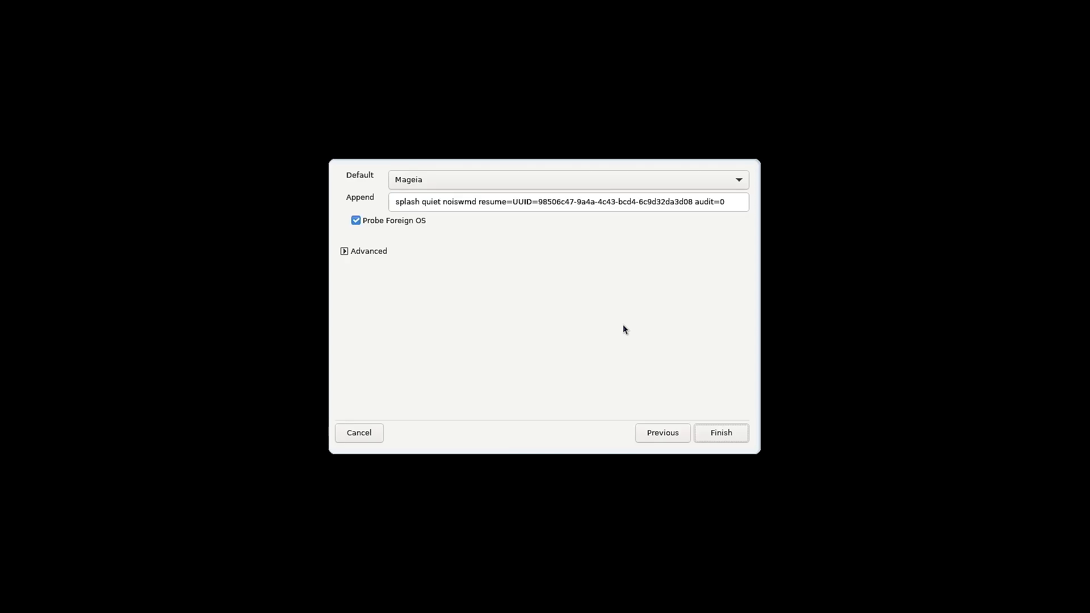
Review the bootloader's default entries and video modes, keep Mageia and 800x600 16bpp, and finish the bootloader setup
click(477, 181)
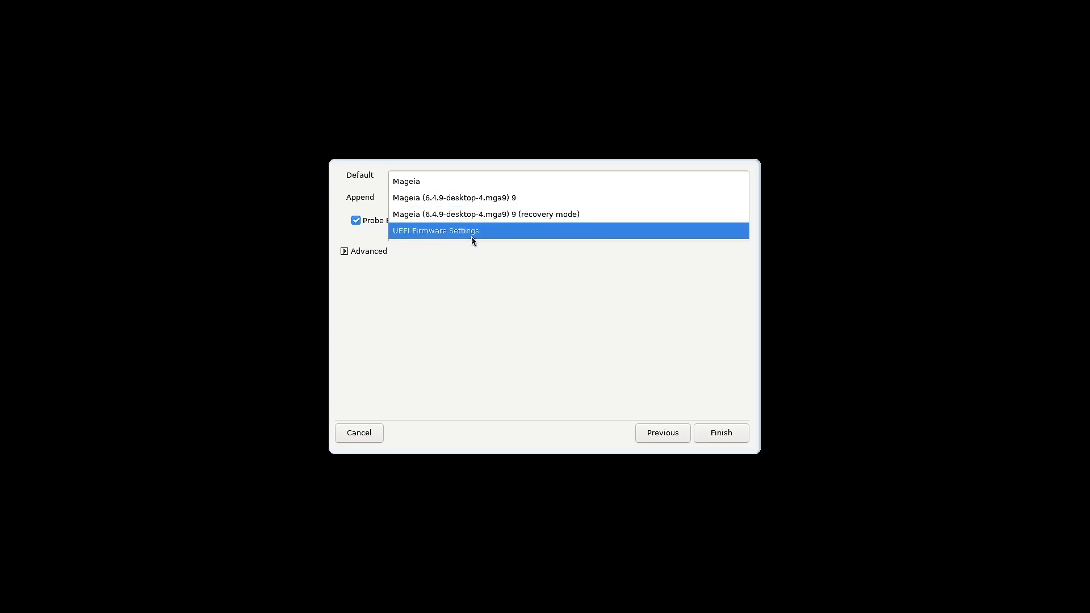
click(549, 293)
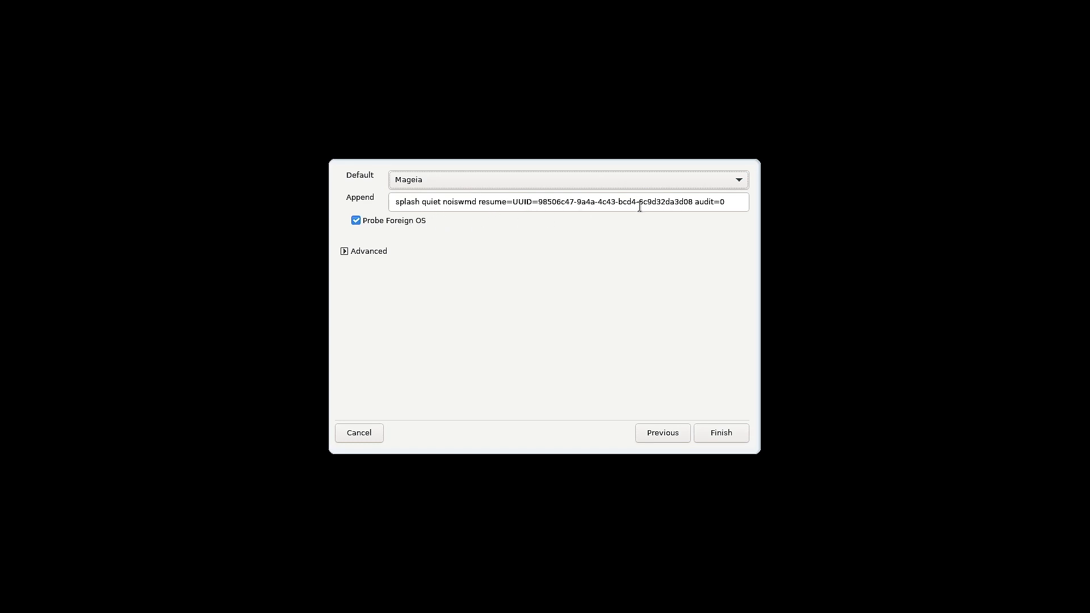
click(349, 254)
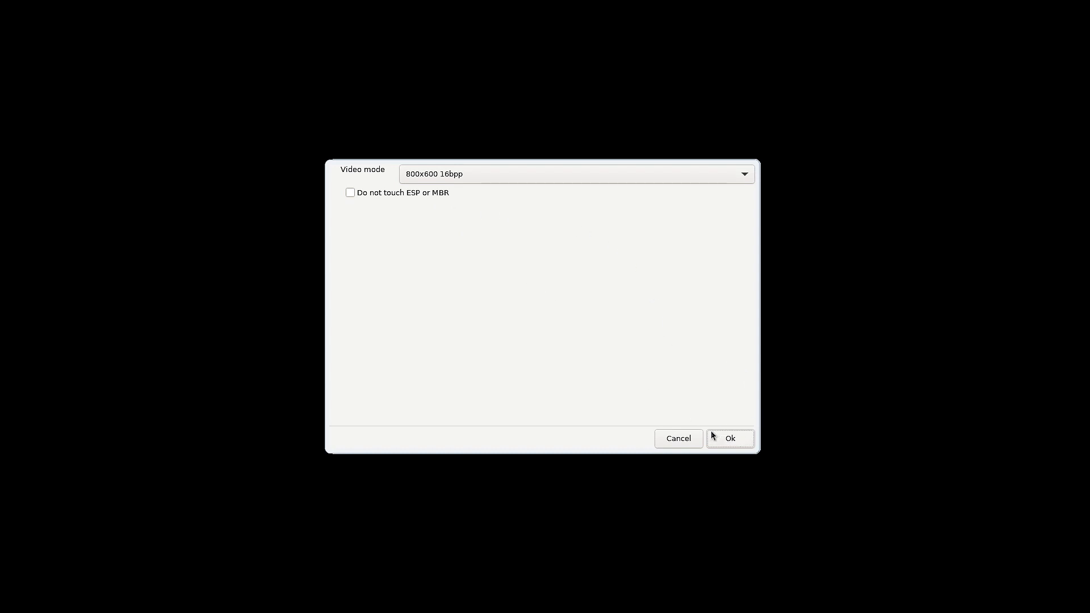
click(479, 176)
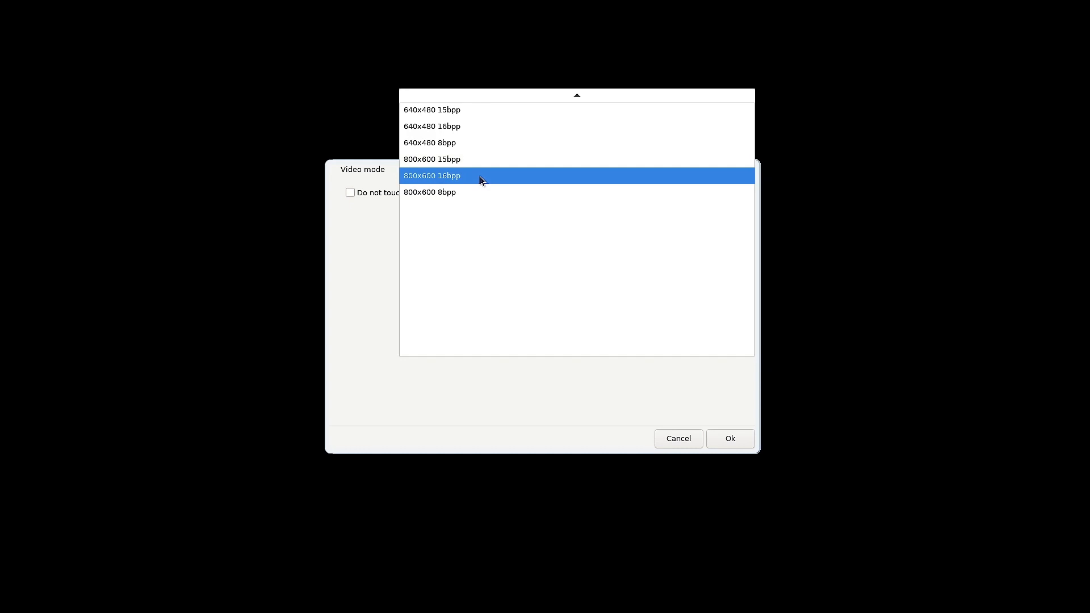
click(360, 175)
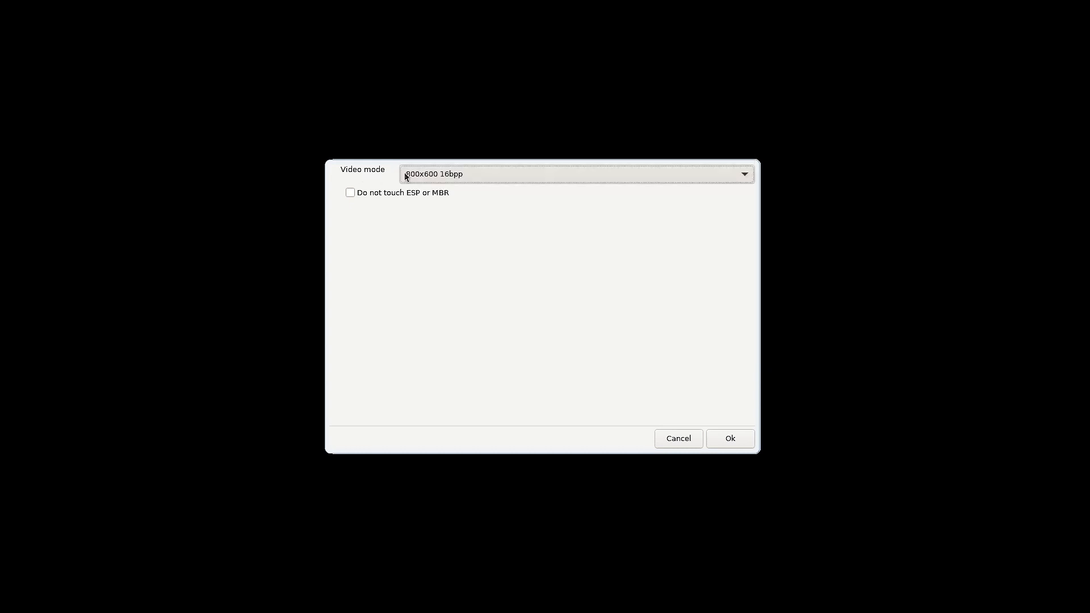
click(742, 446)
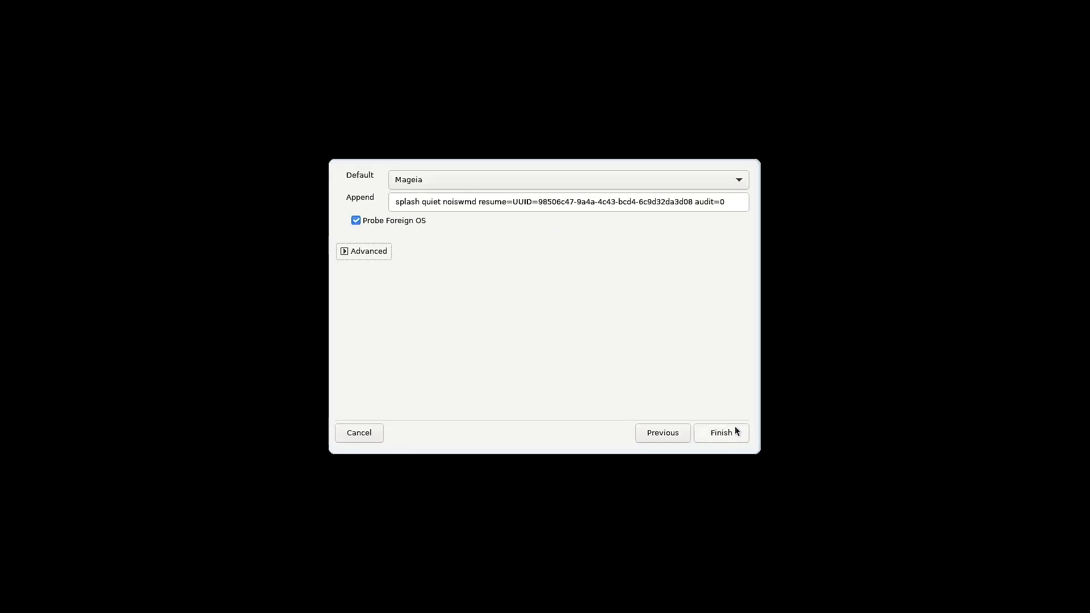
click(734, 432)
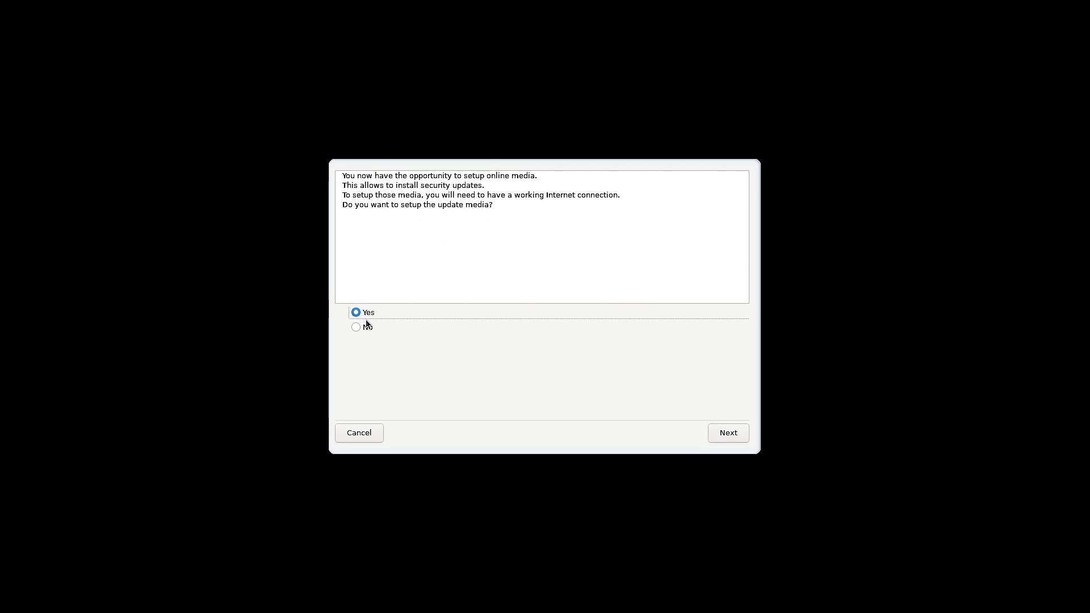
Agree to set up the online update media, using a Specific mirror choice and the Default downloader
click(720, 434)
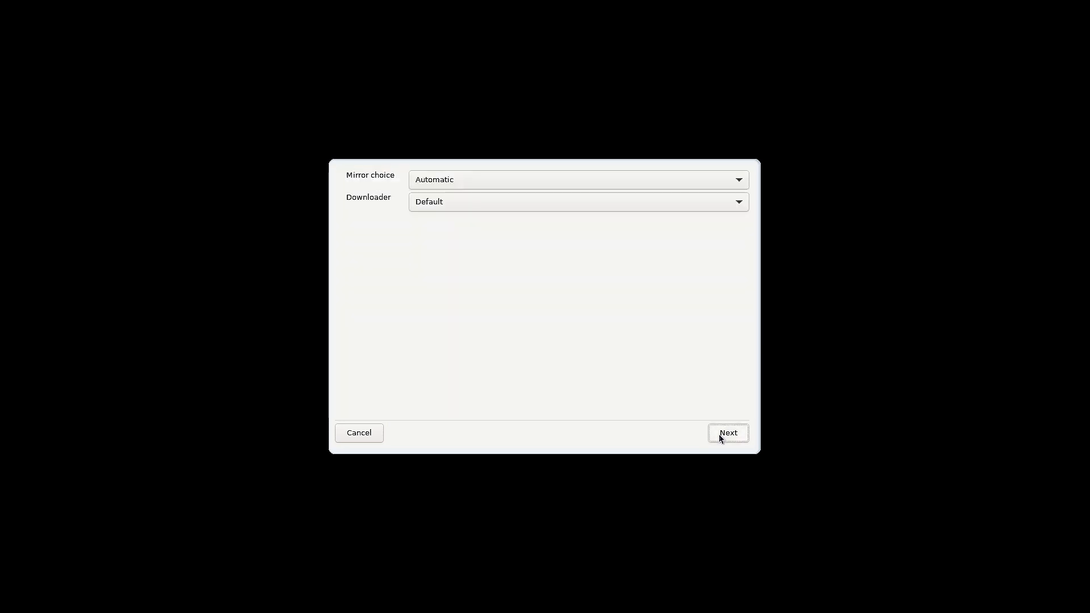
click(462, 179)
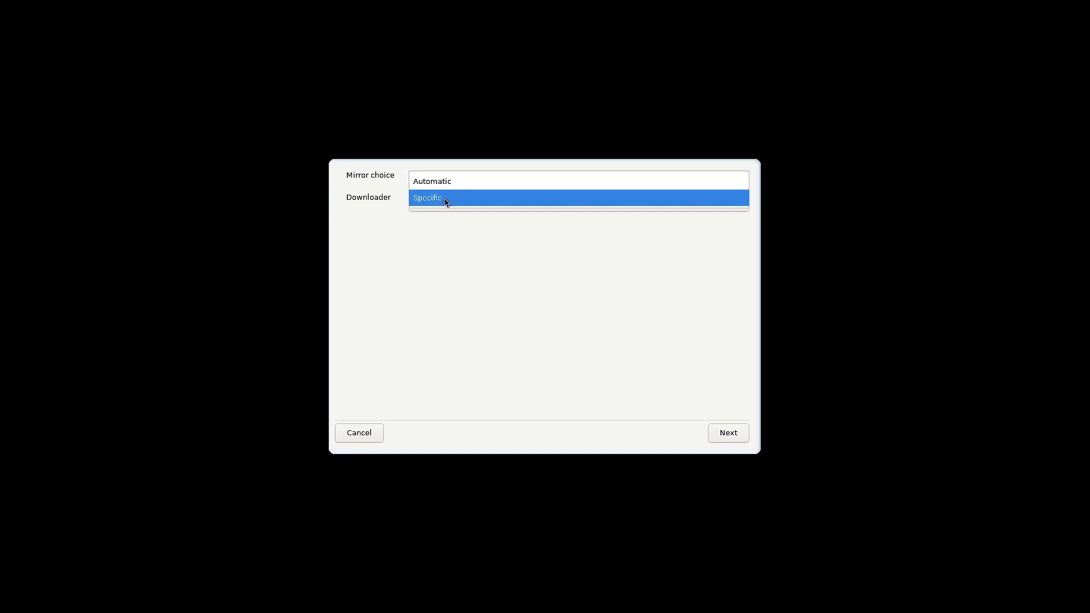
click(445, 198)
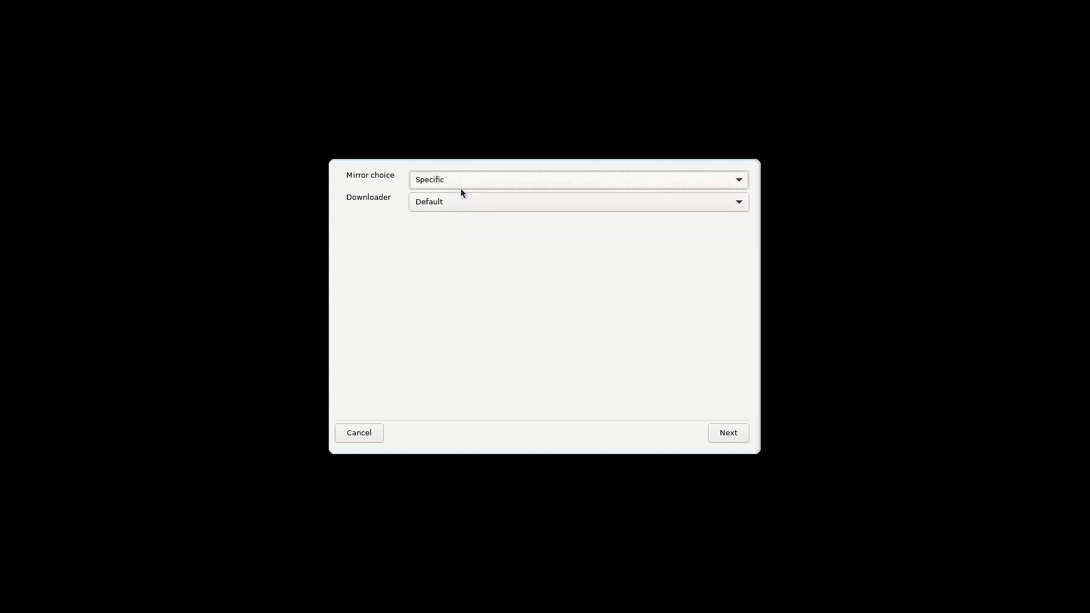
click(448, 203)
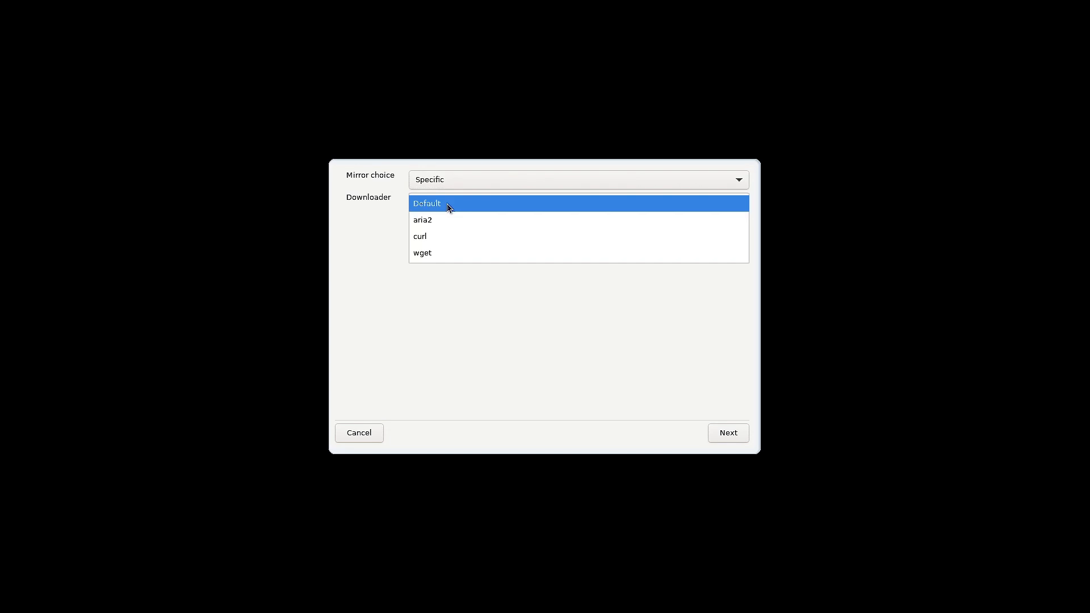
click(381, 229)
click(729, 436)
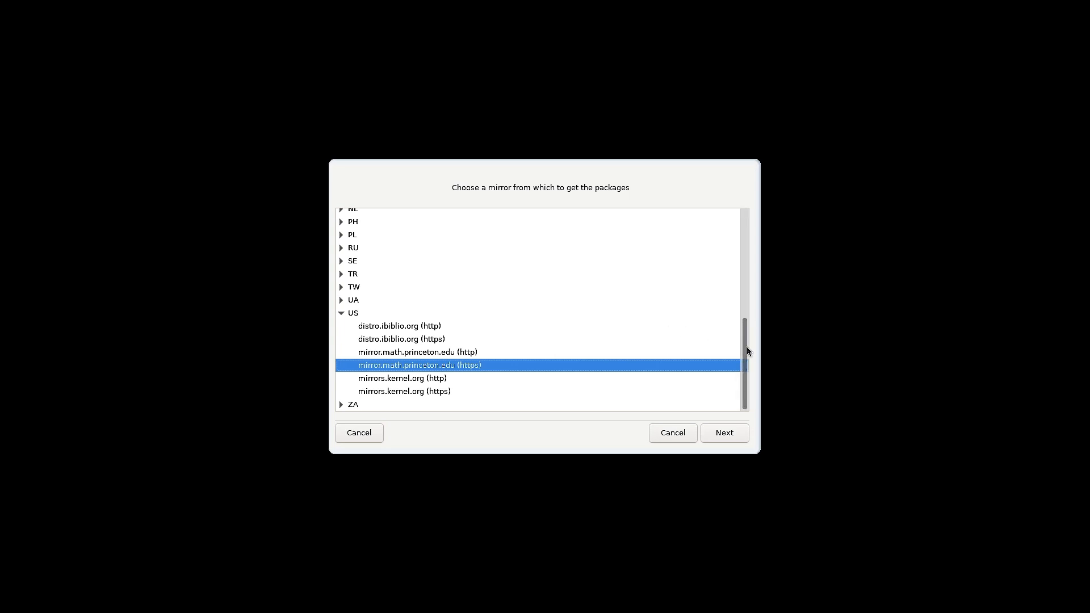
Choose the mirrors.nju.edu.cn (https) mirror under IN for the packages and decline installing the updates
drag(748, 347, 681, 299)
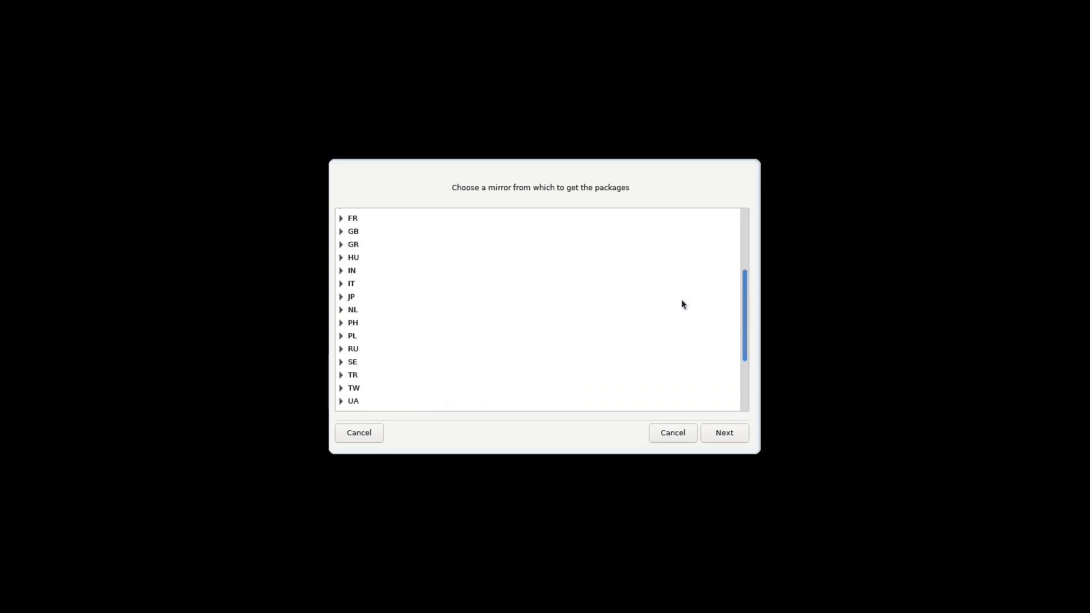
click(341, 271)
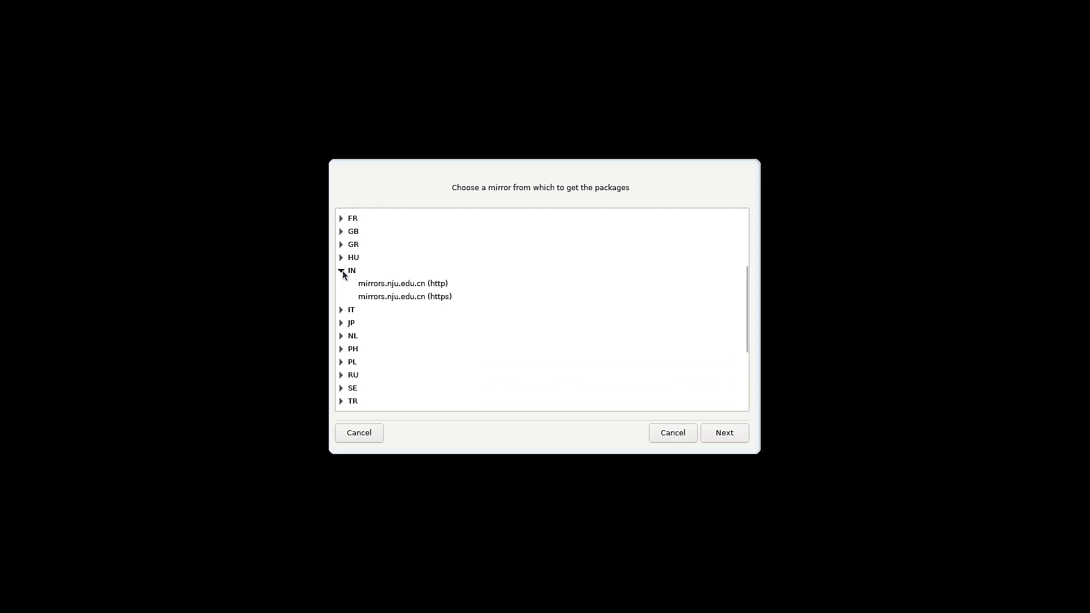
click(396, 300)
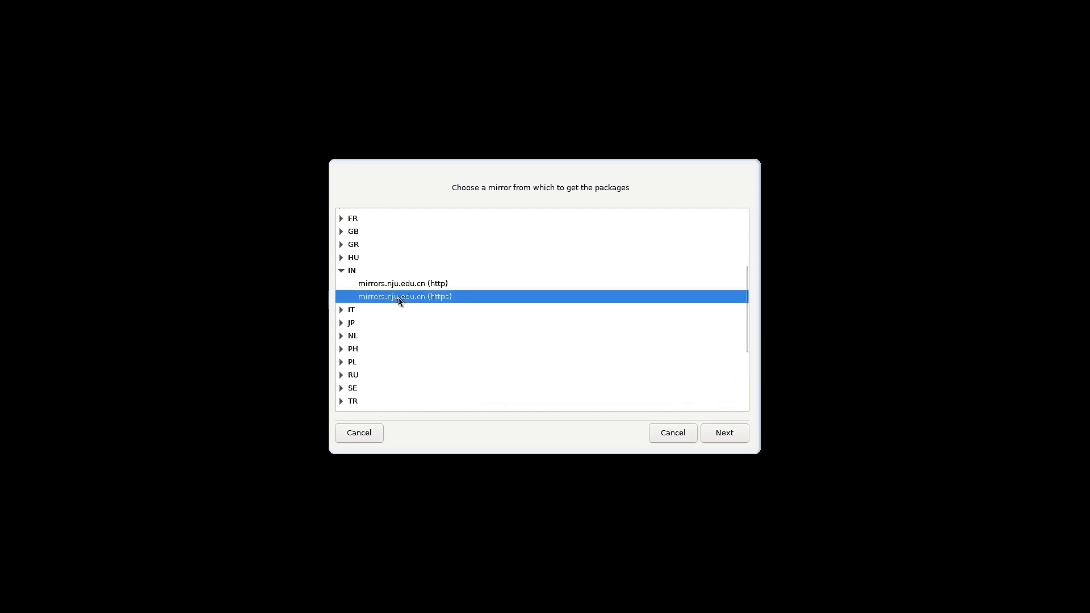
click(723, 434)
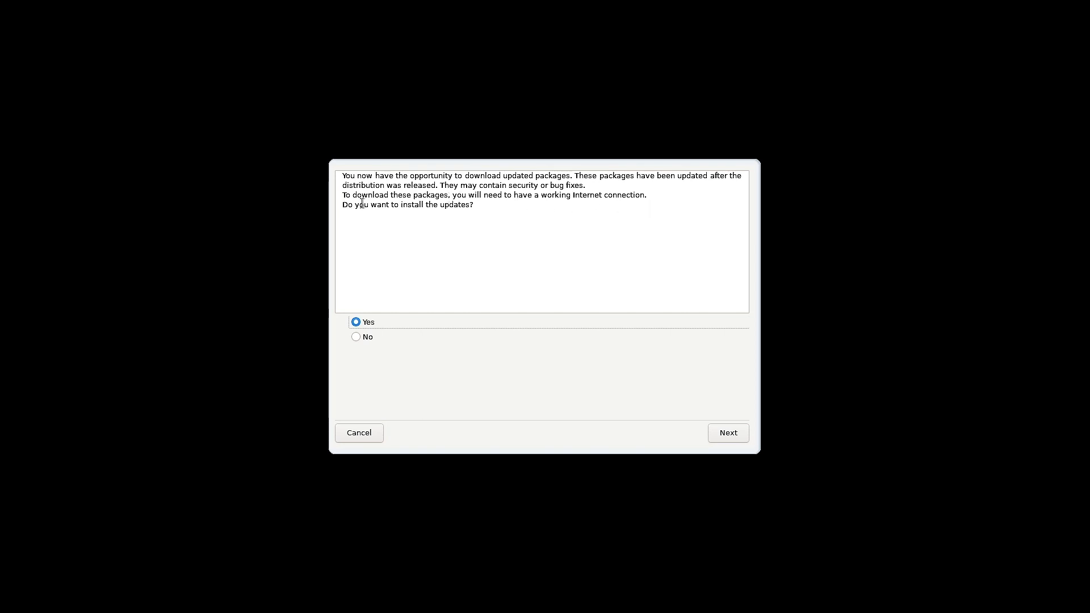
click(357, 338)
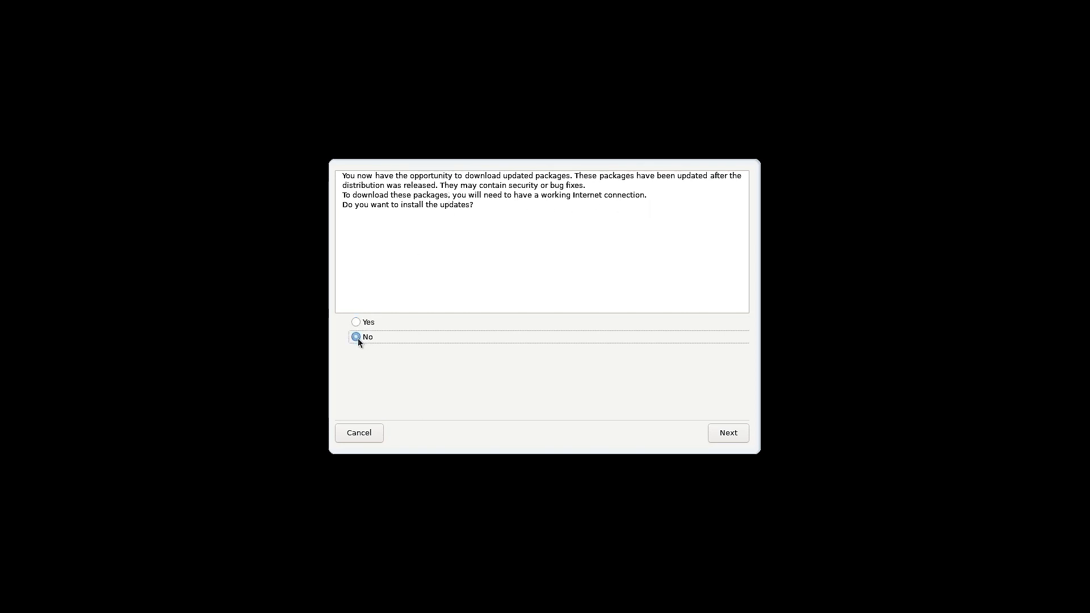
click(727, 434)
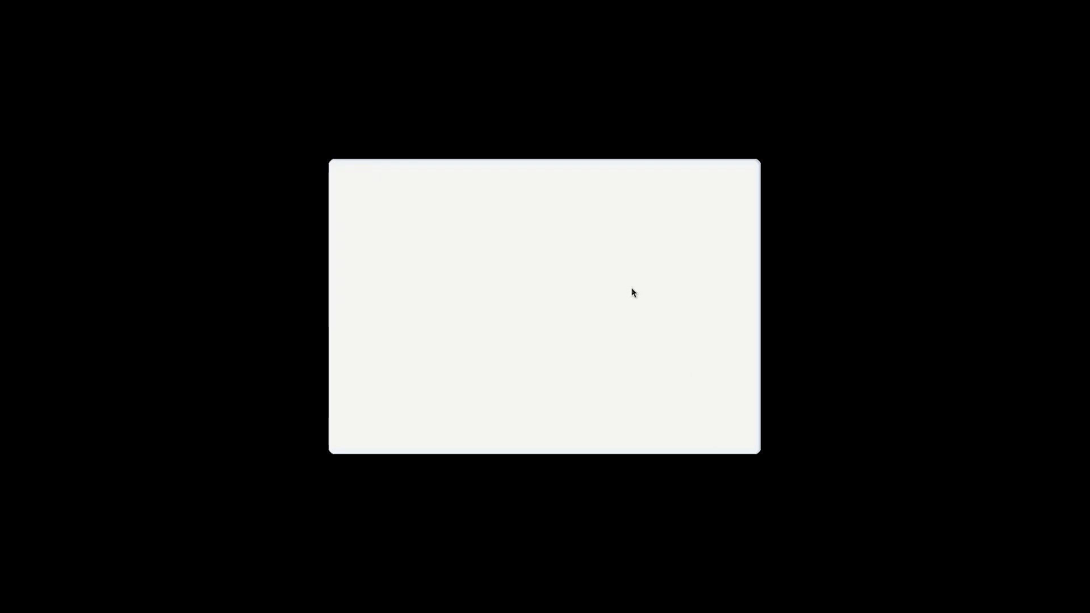